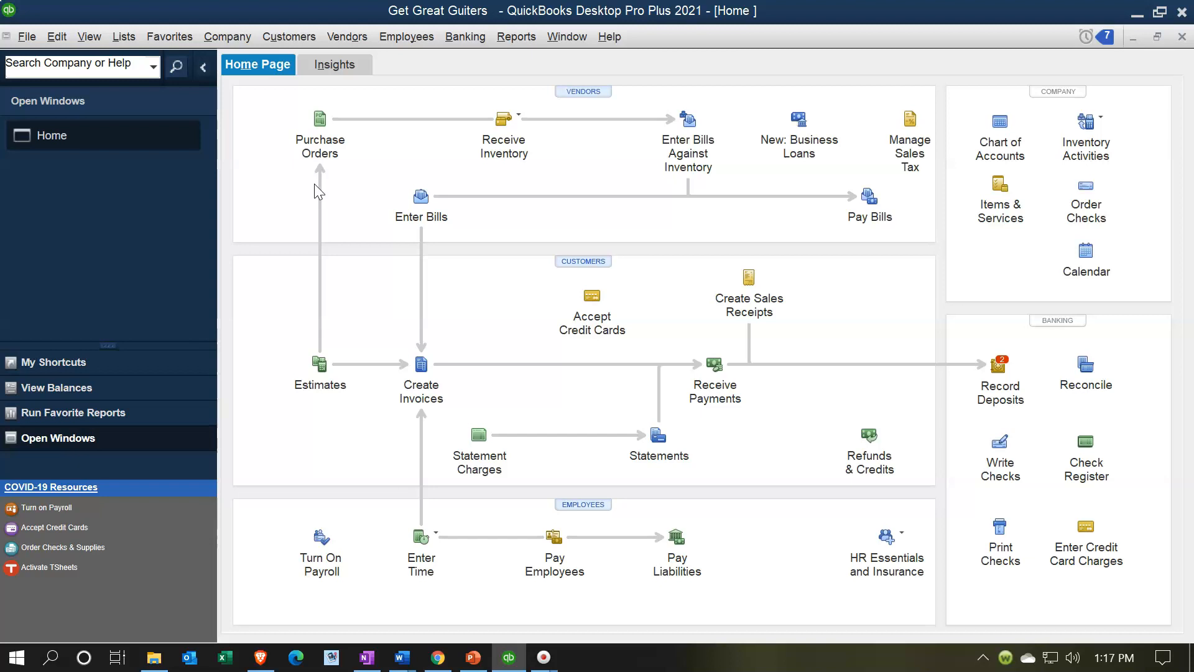
# Step: Review the most recent Fender purchase order, then close it
pyautogui.click(313, 136)
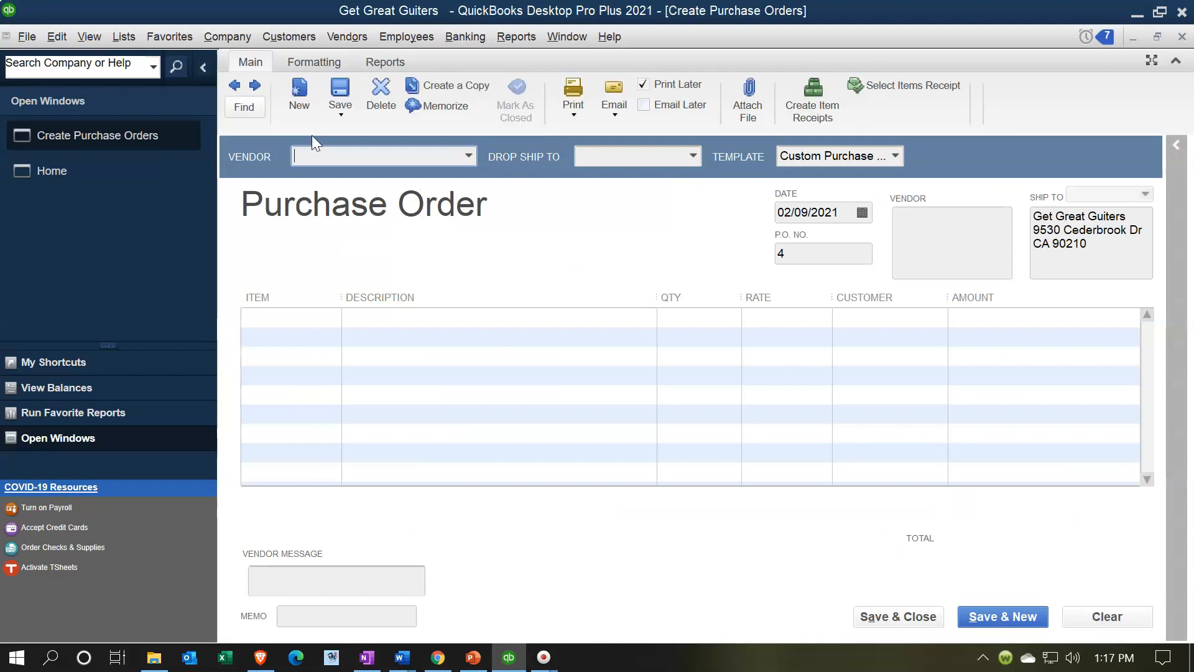
pyautogui.click(234, 87)
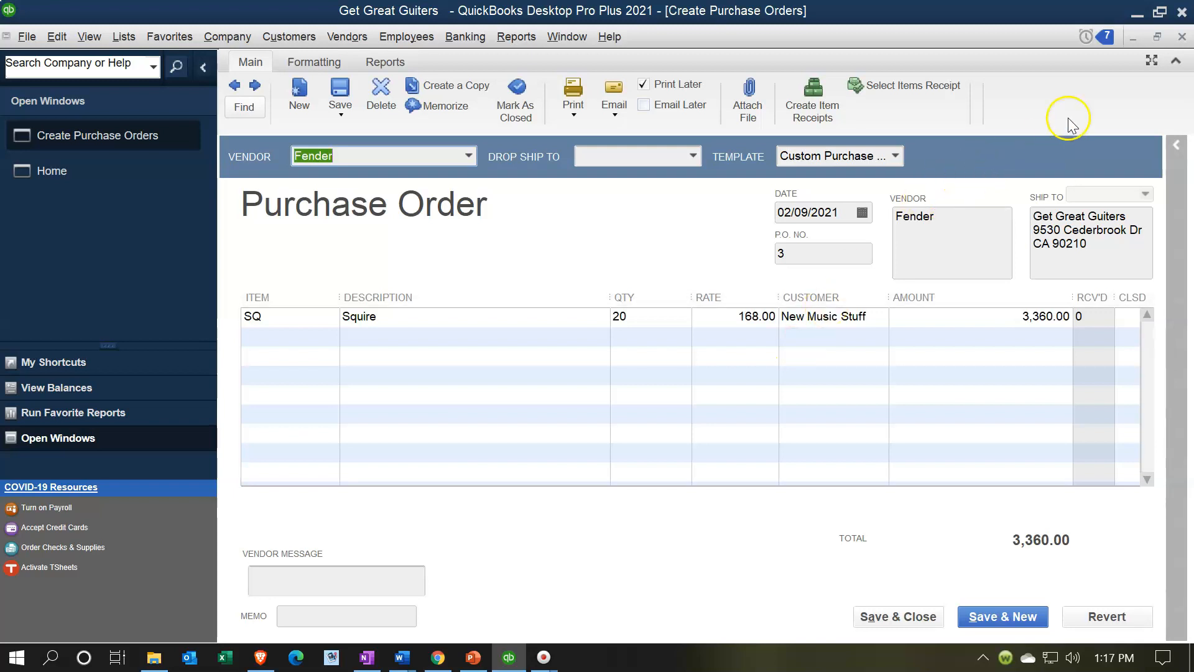
pyautogui.click(1182, 37)
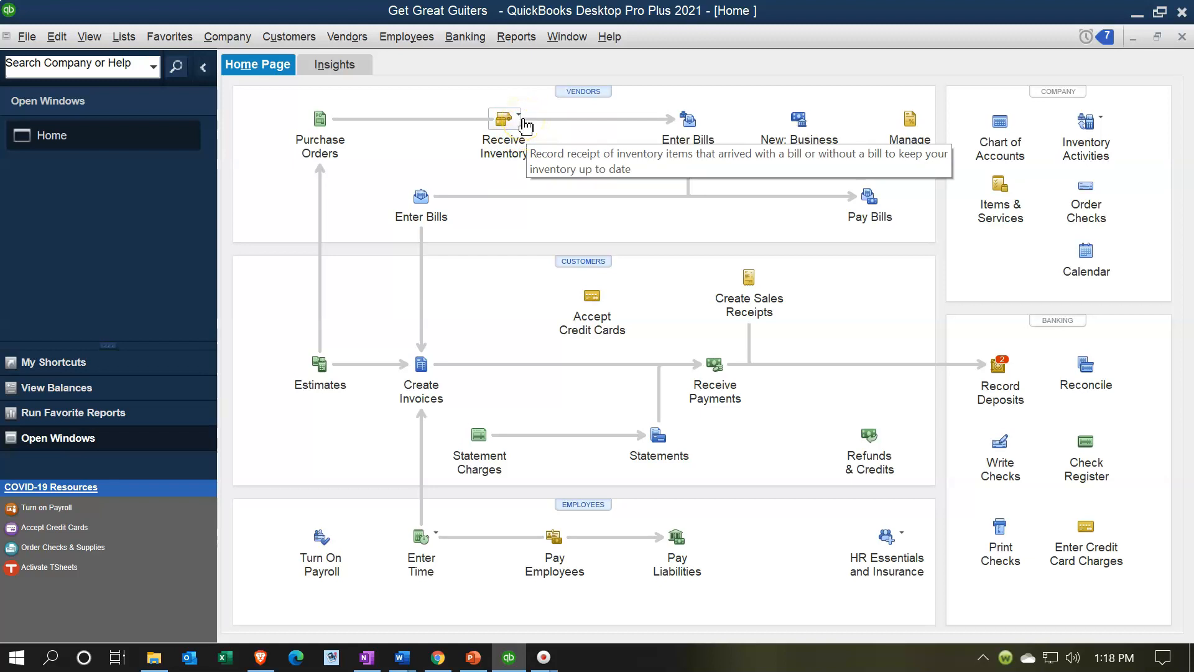
# Step: Receive inventory with a bill from vendor Fender against open purchase order no. 3
pyautogui.click(525, 124)
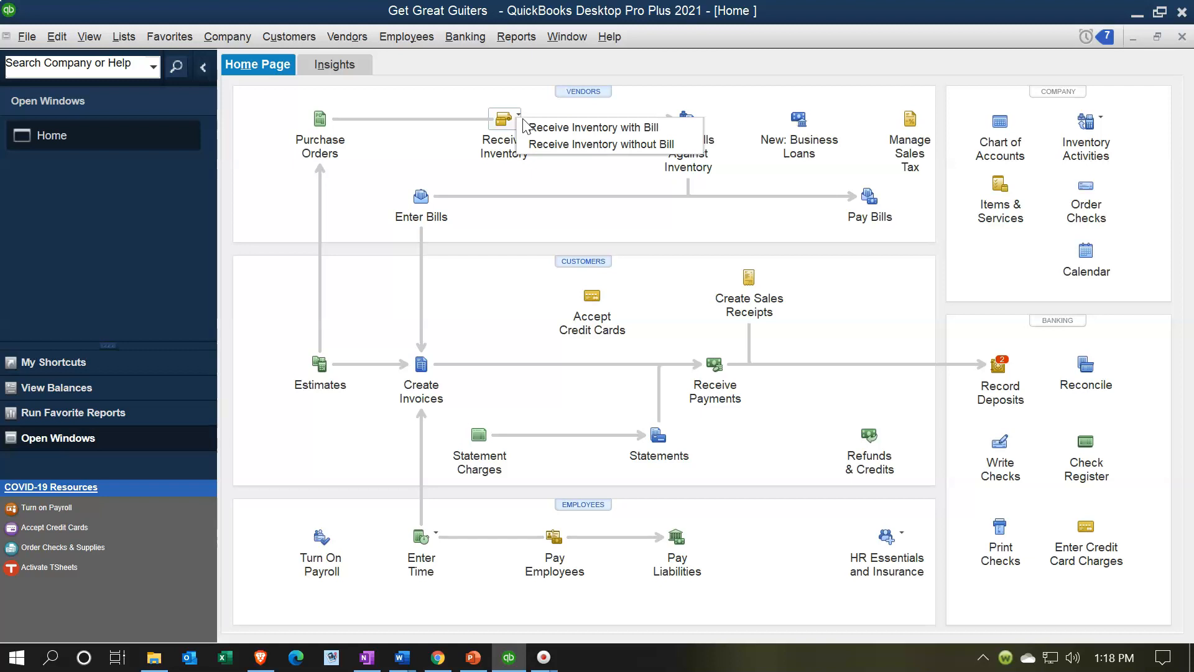
pyautogui.click(568, 127)
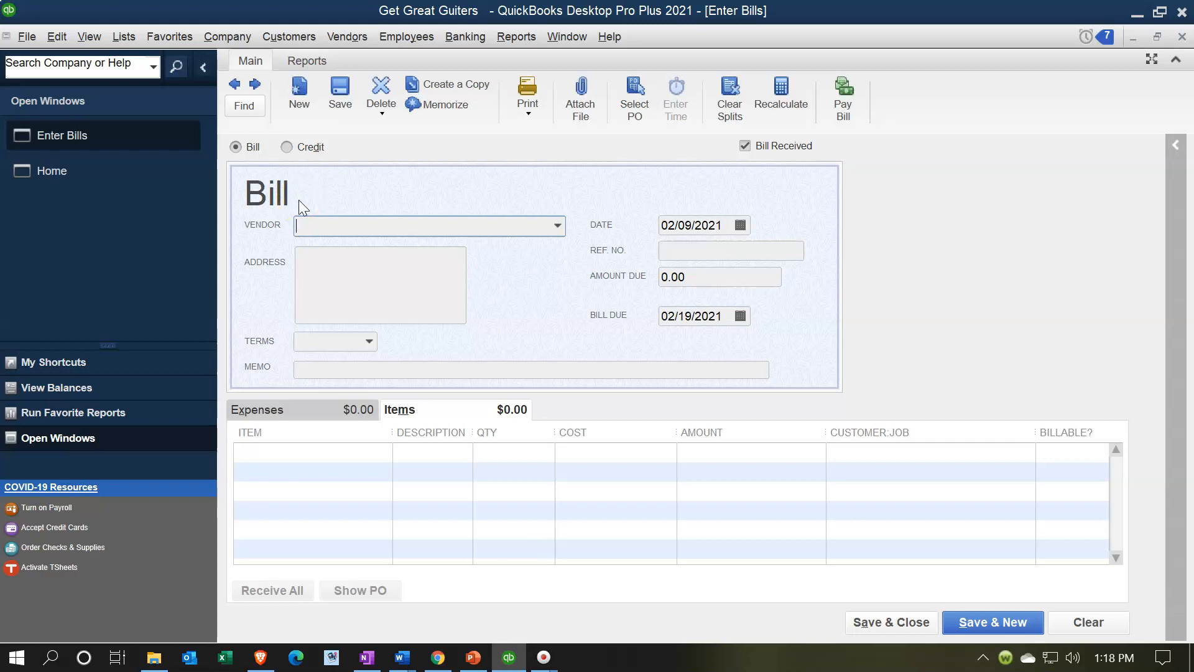
pyautogui.click(556, 226)
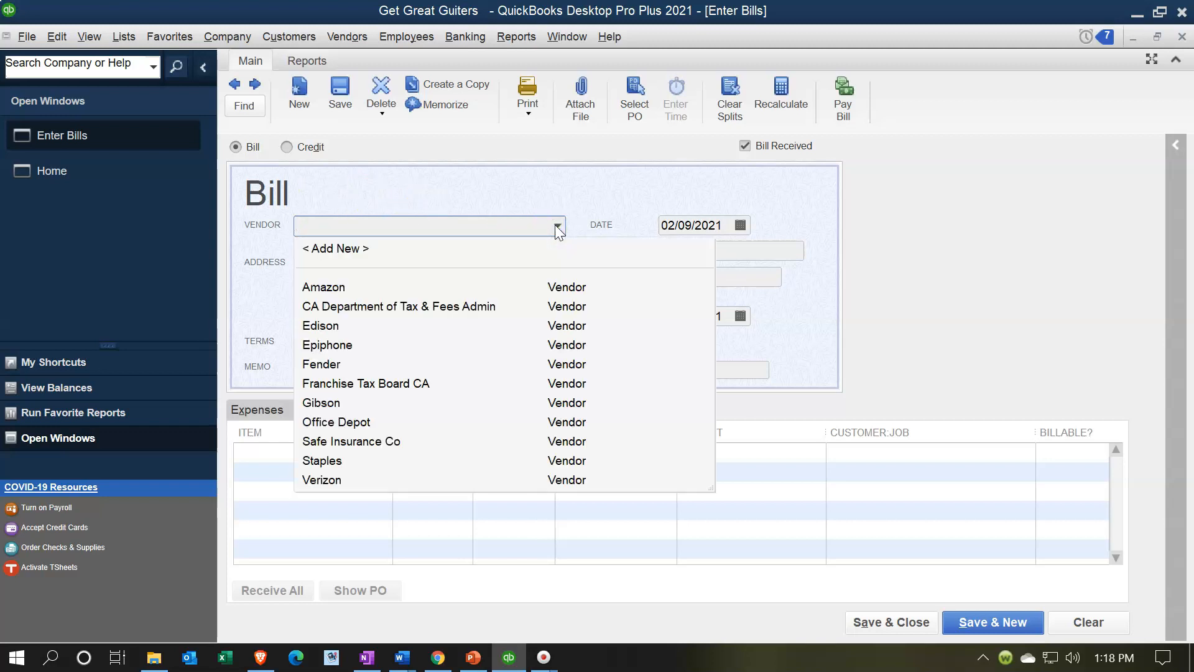
pyautogui.write('Fender')
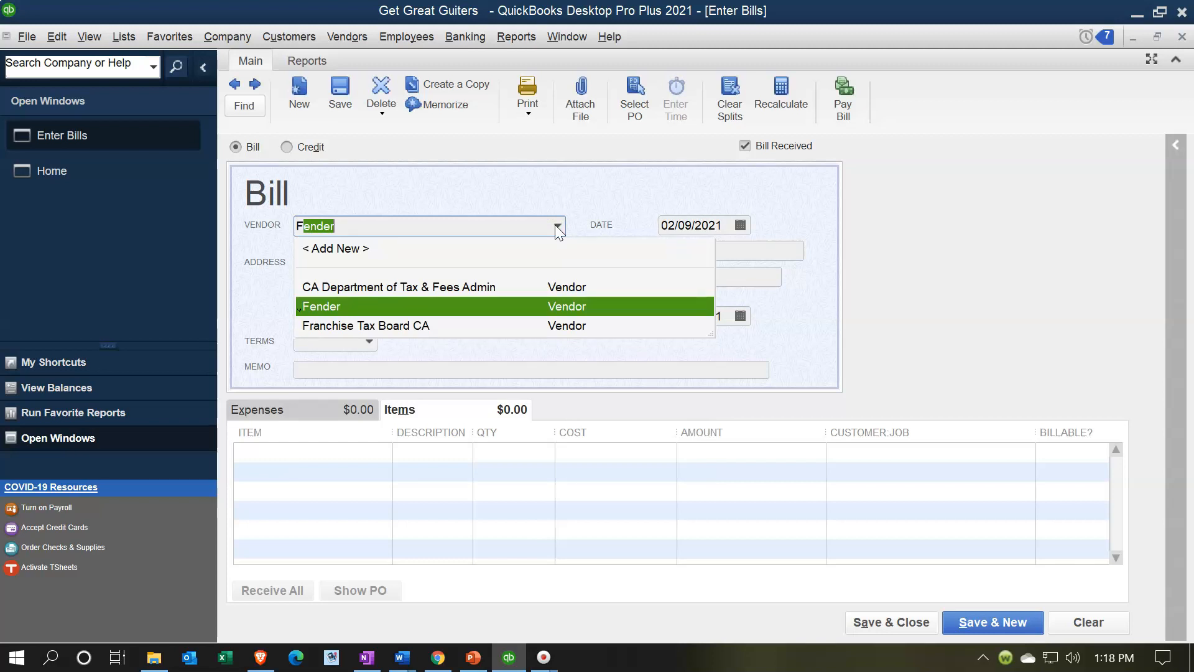
pyautogui.press('Tab')
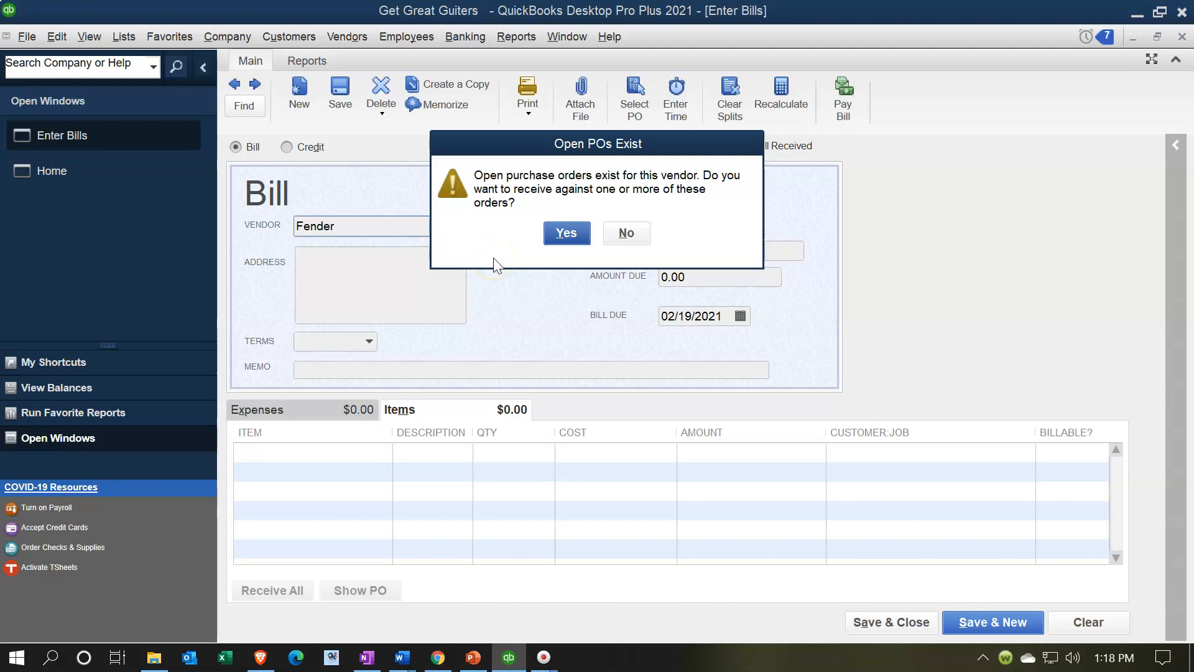
pyautogui.click(560, 236)
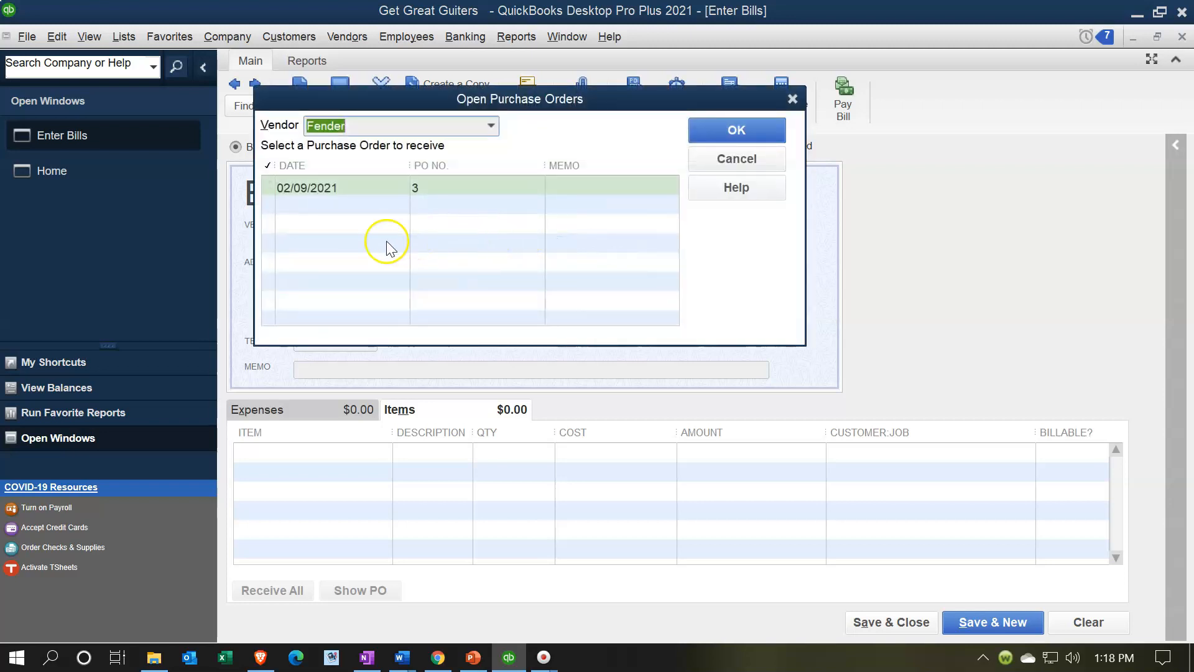
pyautogui.click(269, 189)
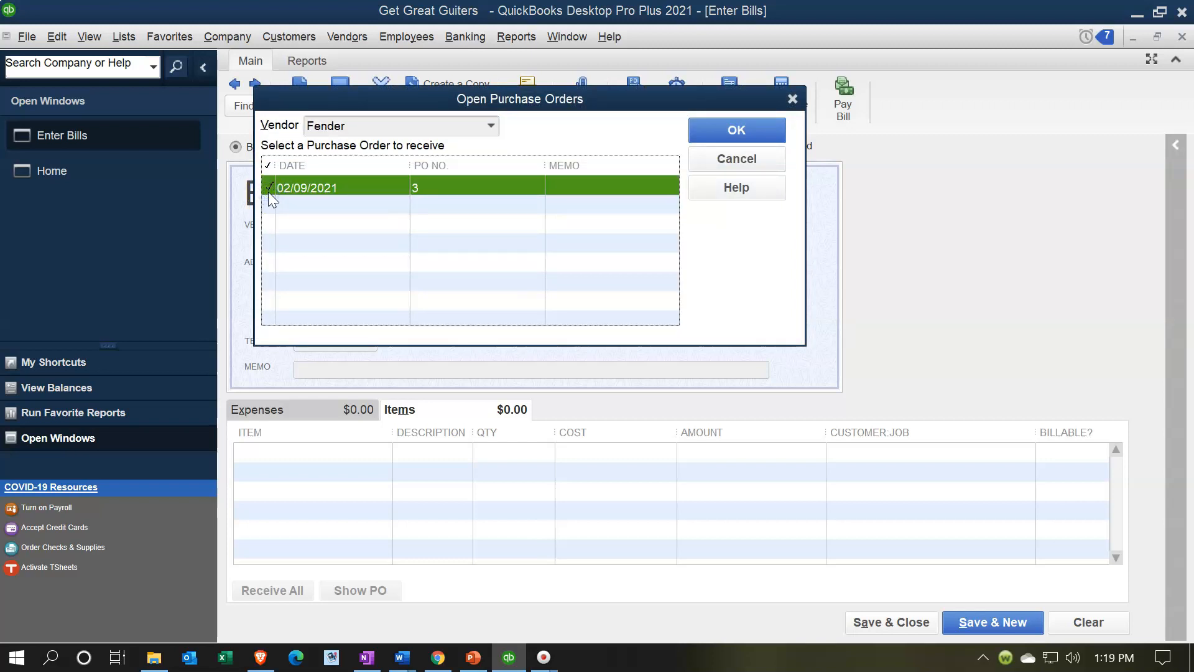
pyautogui.click(704, 134)
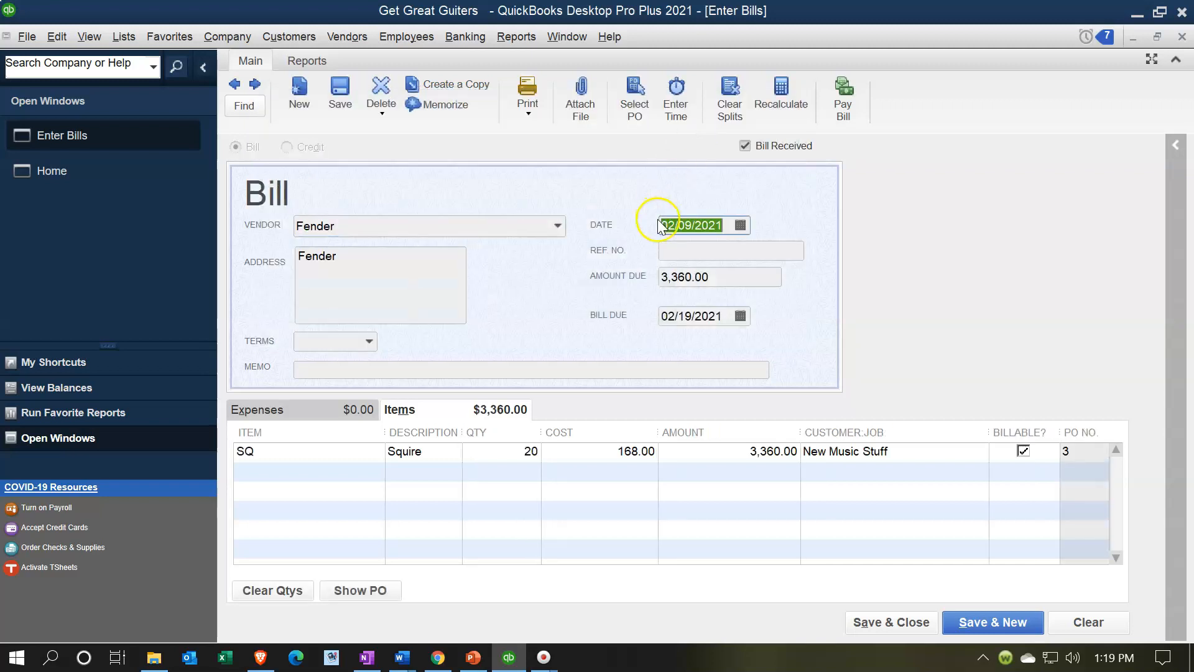
# Step: Set the Fender bill's date to 02/14/2021
pyautogui.press('+')
pyautogui.press('+')
pyautogui.press('+')
pyautogui.press('+')
pyautogui.press('+')
pyautogui.press('Tab')
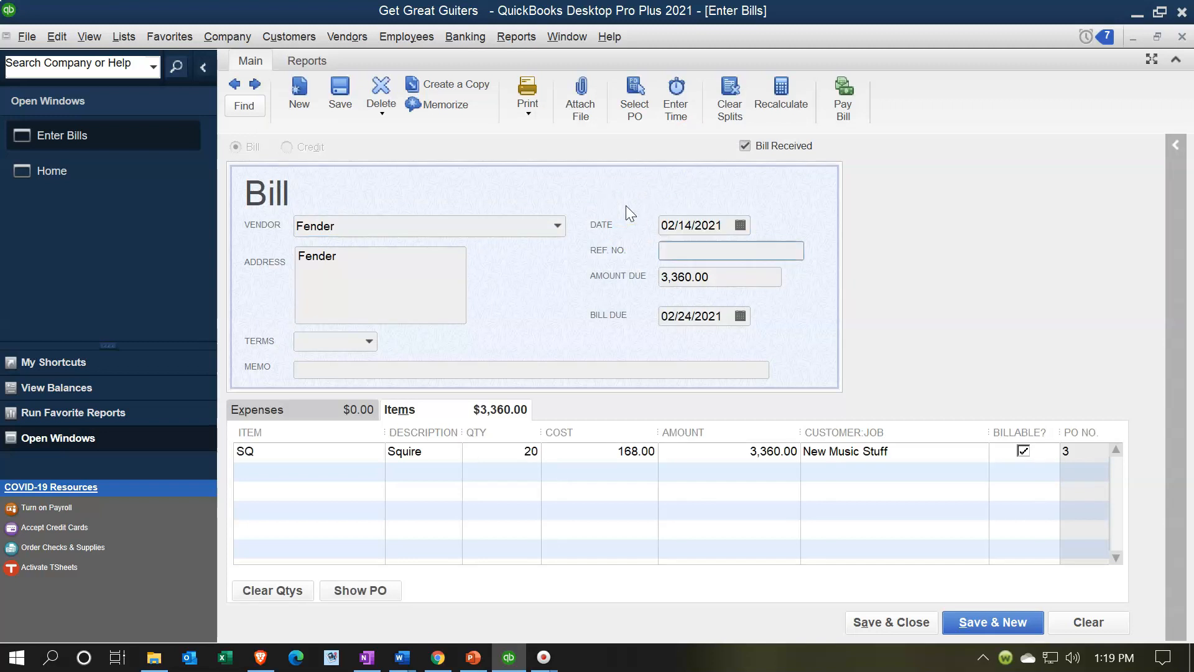
# Step: Set the bill's payment terms to Net 30, leaving the reference number and memo blank
pyautogui.press('Tab')
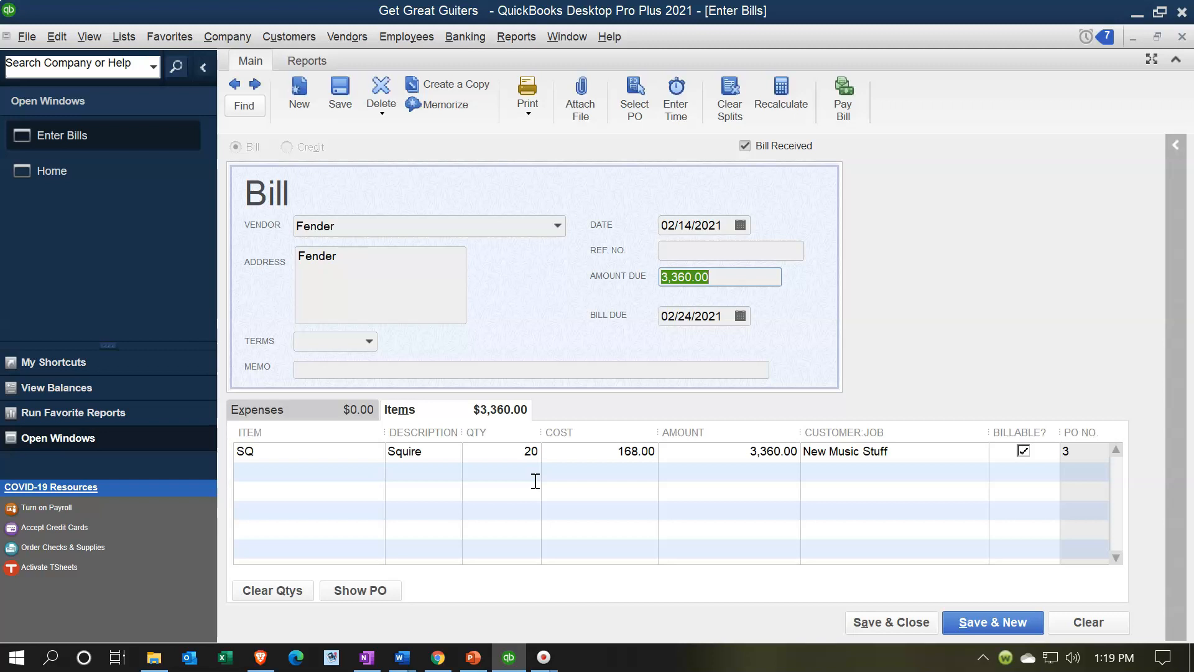
pyautogui.press('Tab')
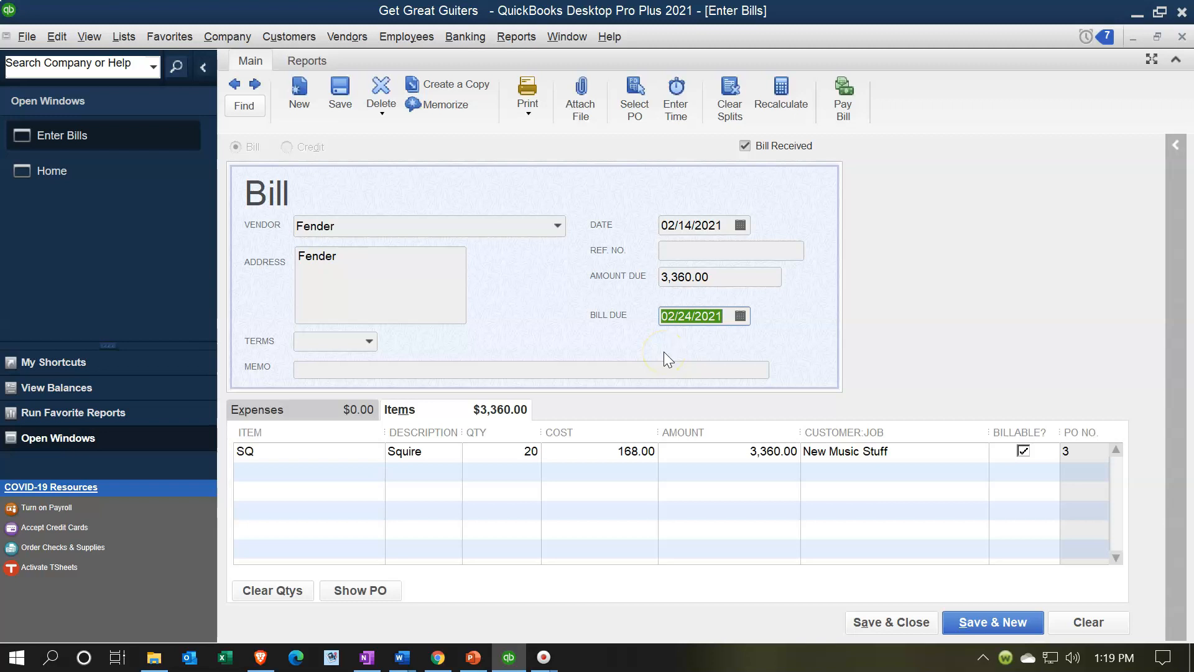
pyautogui.press('Tab')
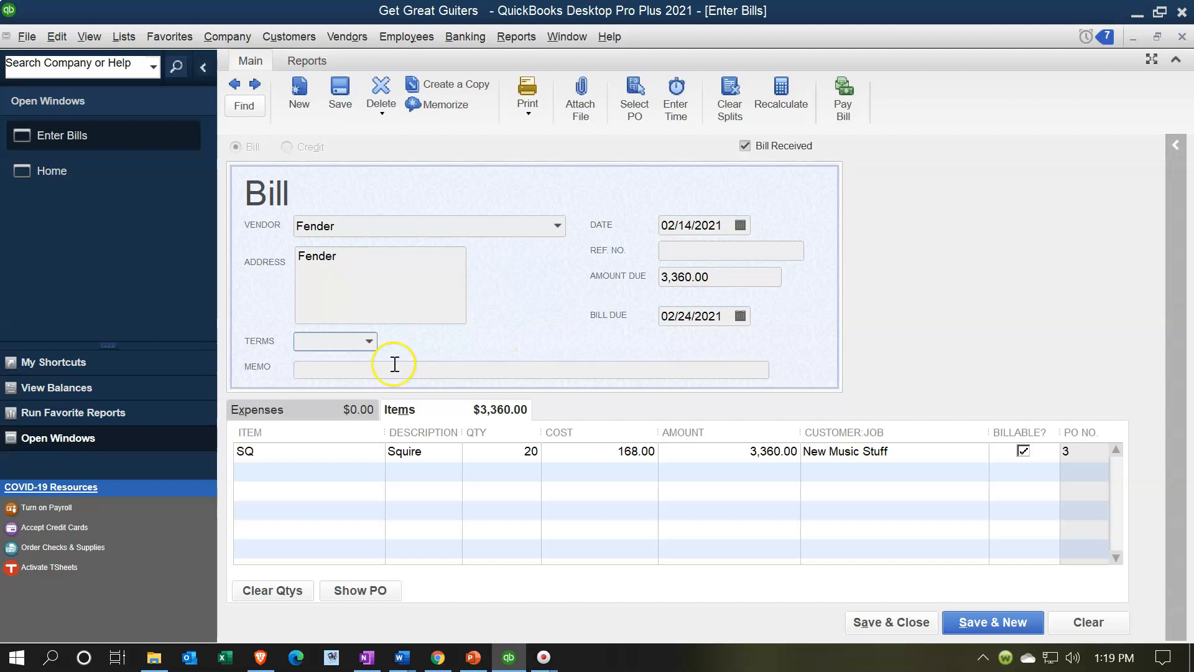
pyautogui.click(369, 341)
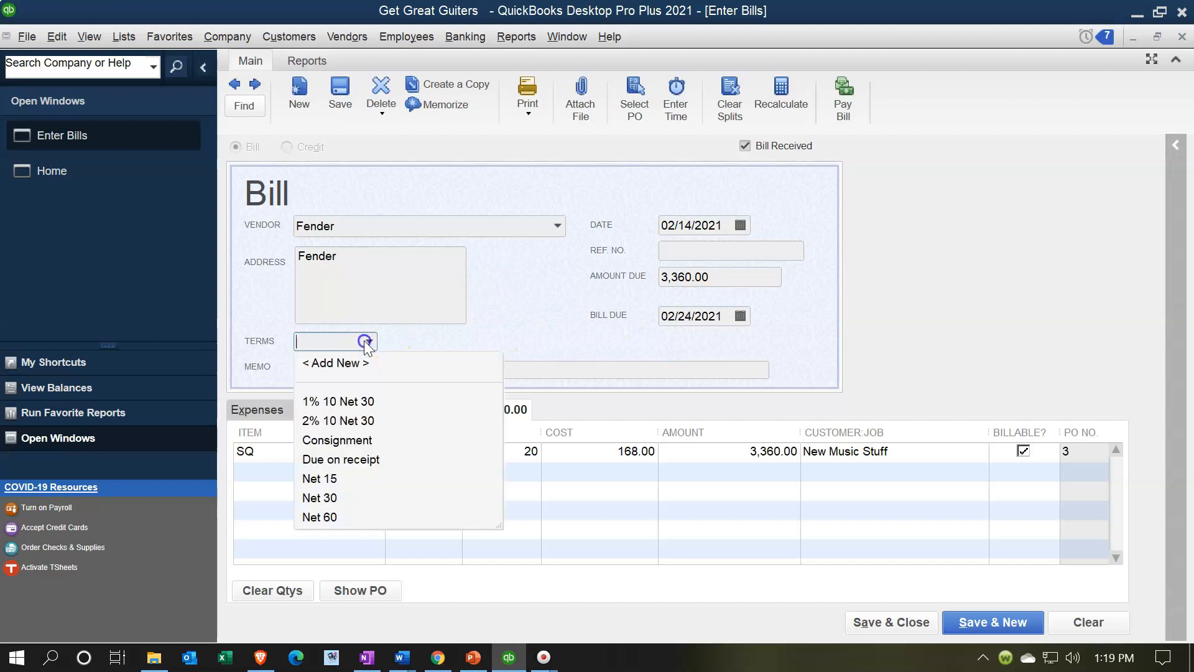
pyautogui.click(319, 498)
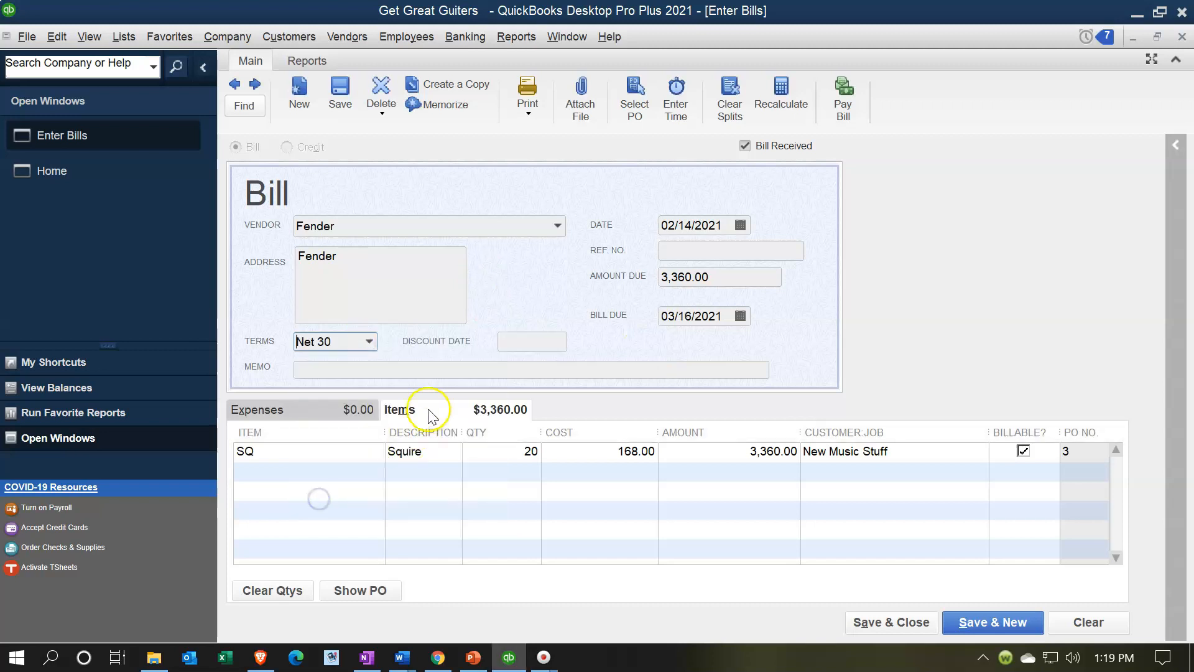
pyautogui.click(438, 378)
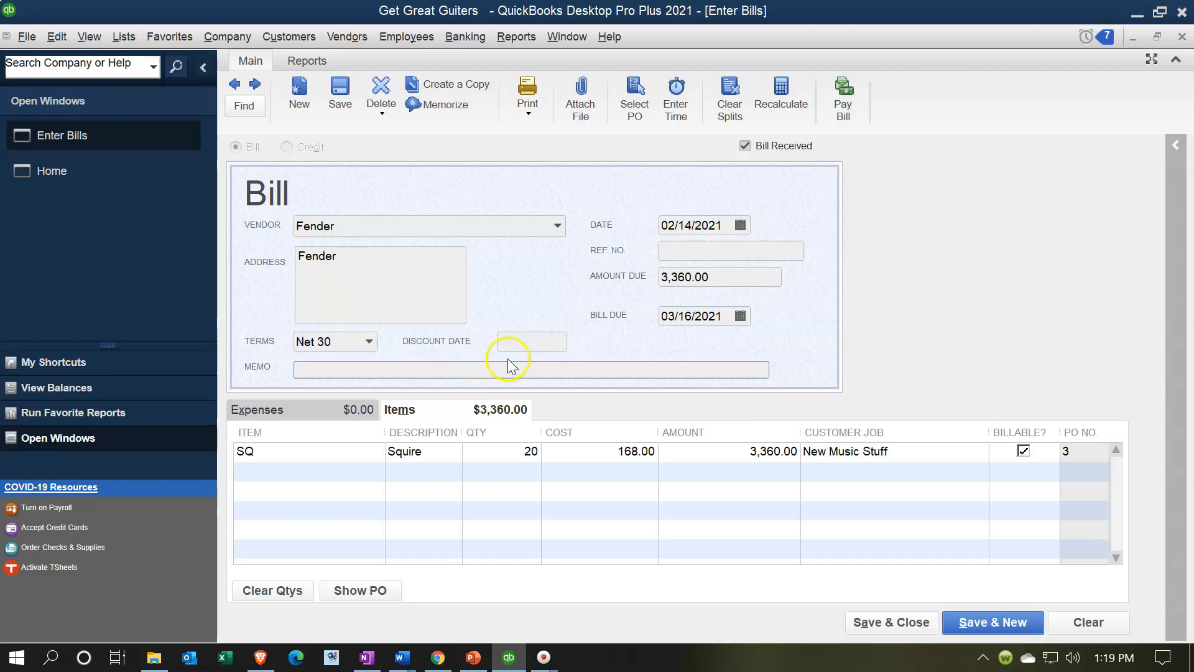
# Step: Examine the bill's expense and item lines, including the Squire item's quantity, cost, amount and customer
pyautogui.click(586, 339)
pyautogui.press('Tab')
pyautogui.click(579, 347)
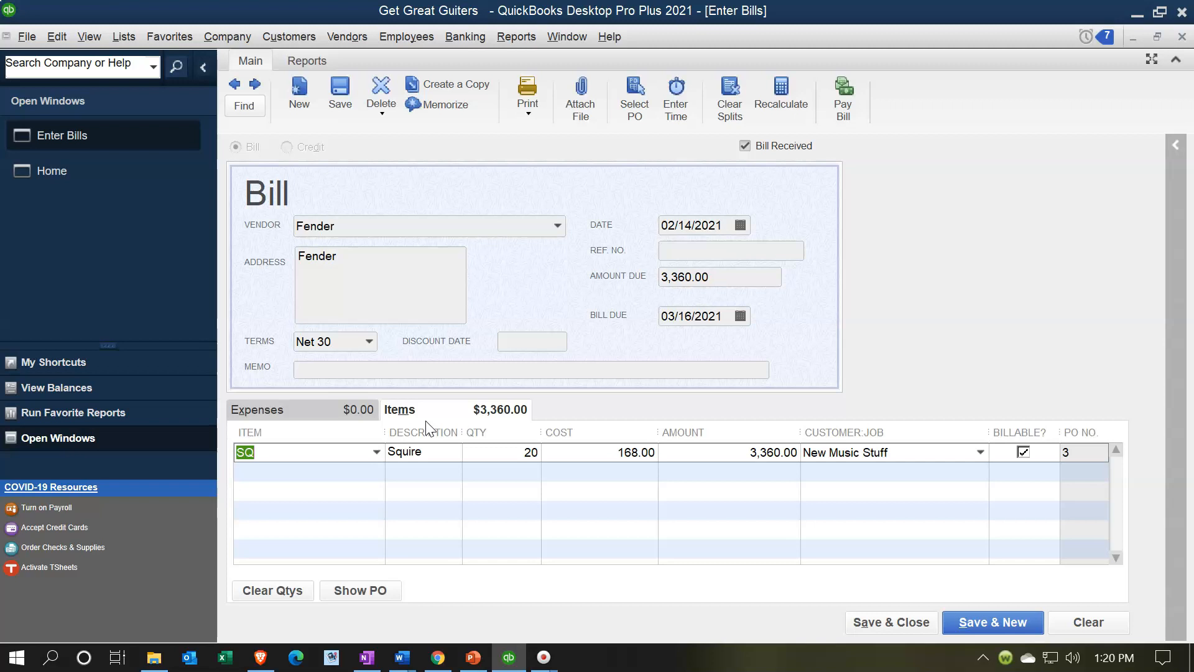
pyautogui.click(338, 413)
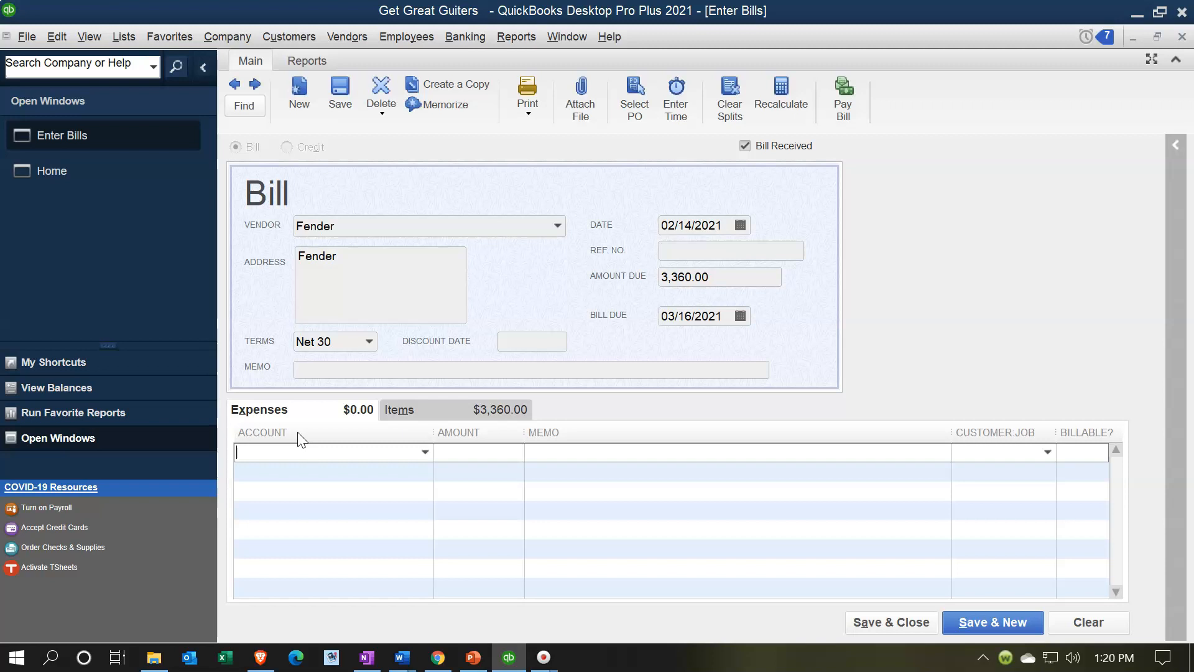
pyautogui.click(399, 410)
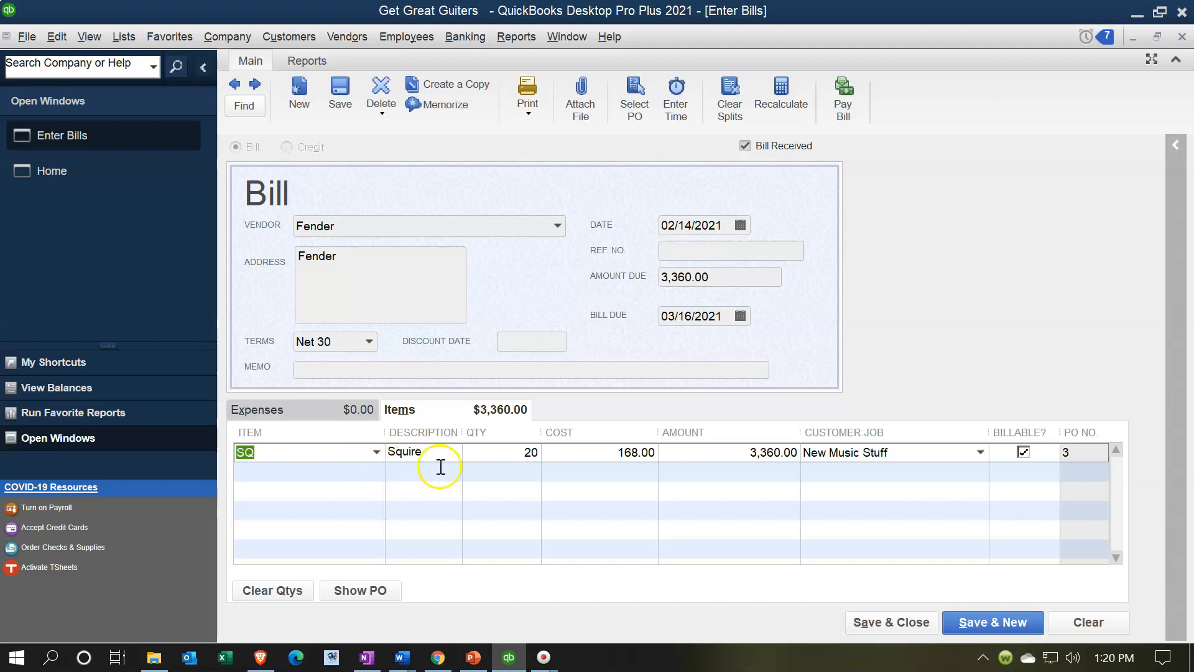
pyautogui.click(532, 472)
pyautogui.press('Tab')
pyautogui.press('Tab')
pyautogui.press('Tab')
pyautogui.click(611, 465)
pyautogui.press('Tab')
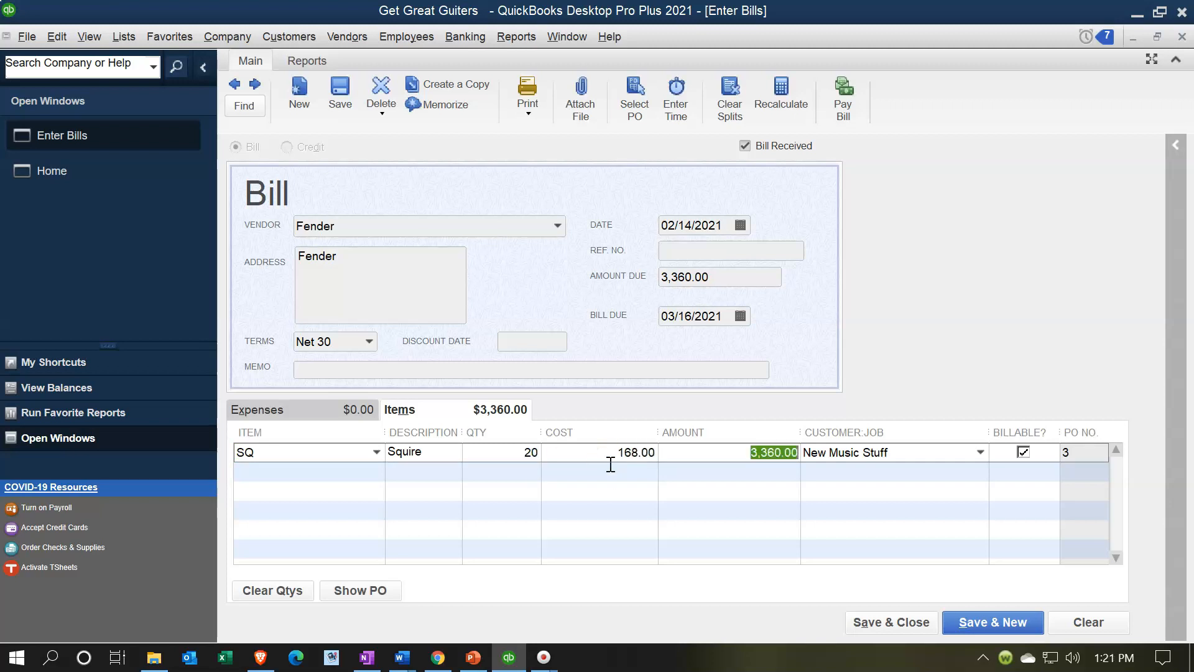
pyautogui.press('Tab')
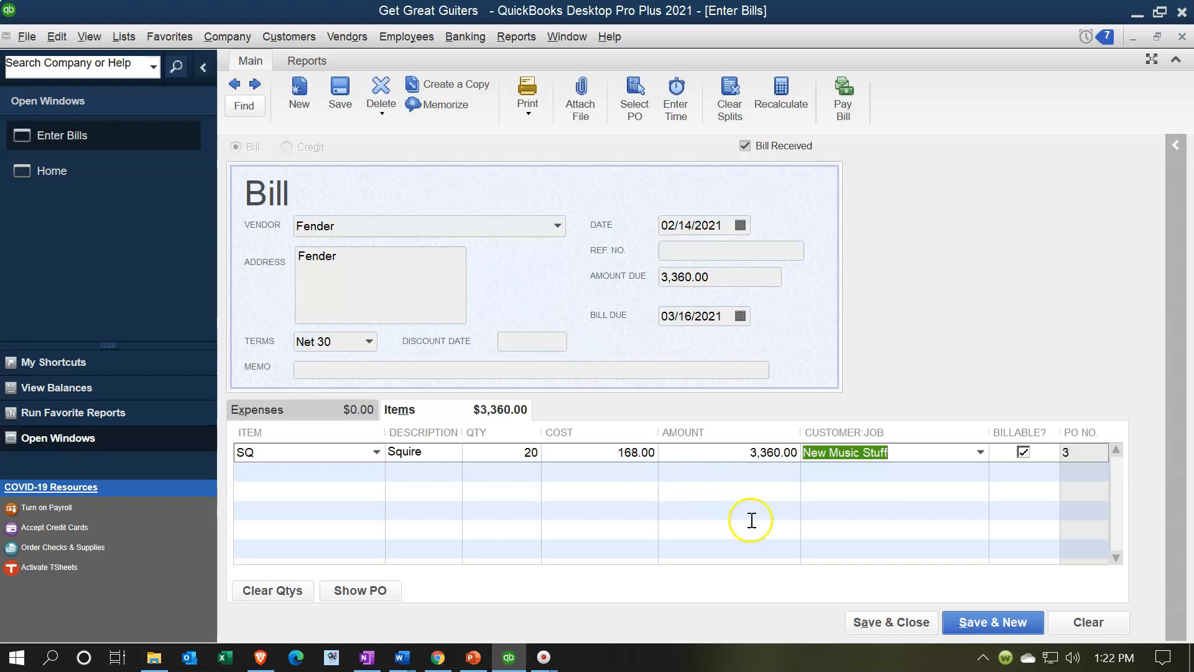
# Step: Save and close the Fender bill, making the changed vendor terms permanent
pyautogui.click(920, 621)
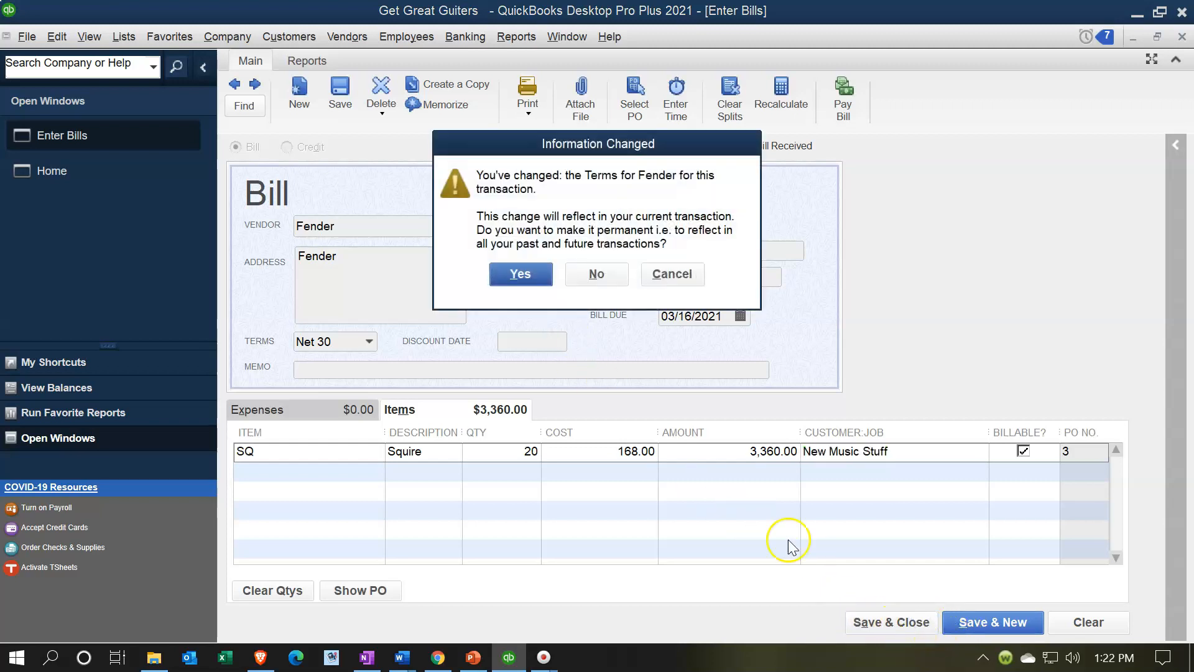
pyautogui.click(511, 277)
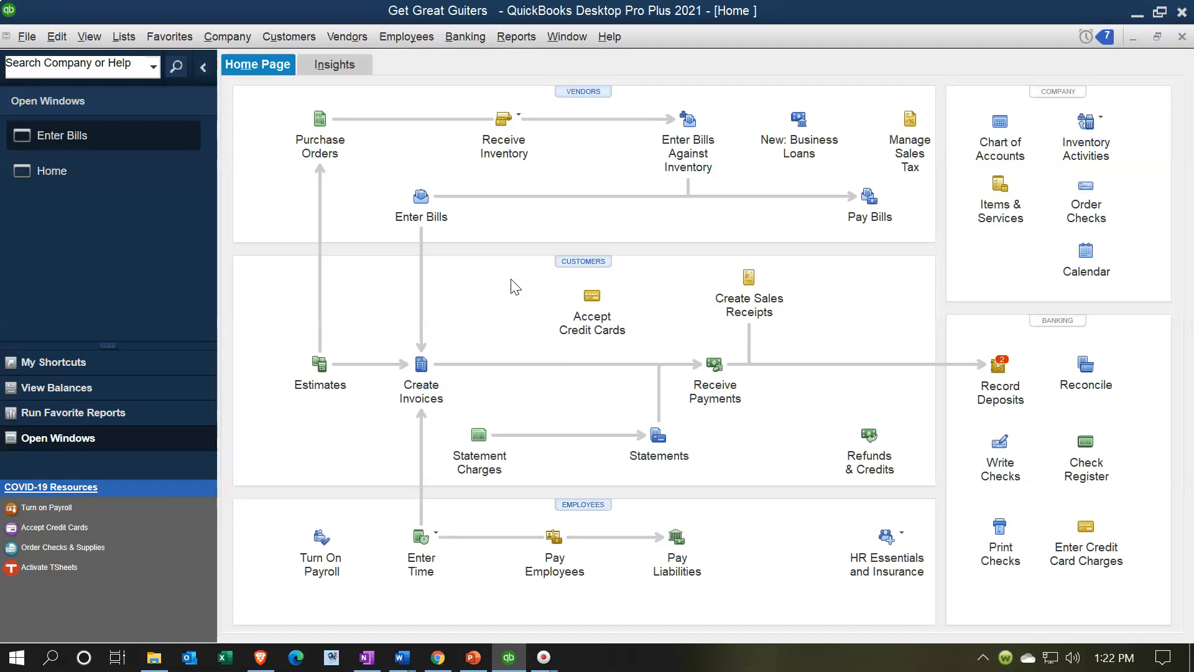
# Step: Create a standard balance sheet report with a custom date range from 01/01/2021 to 12/31/2021
pyautogui.click(526, 39)
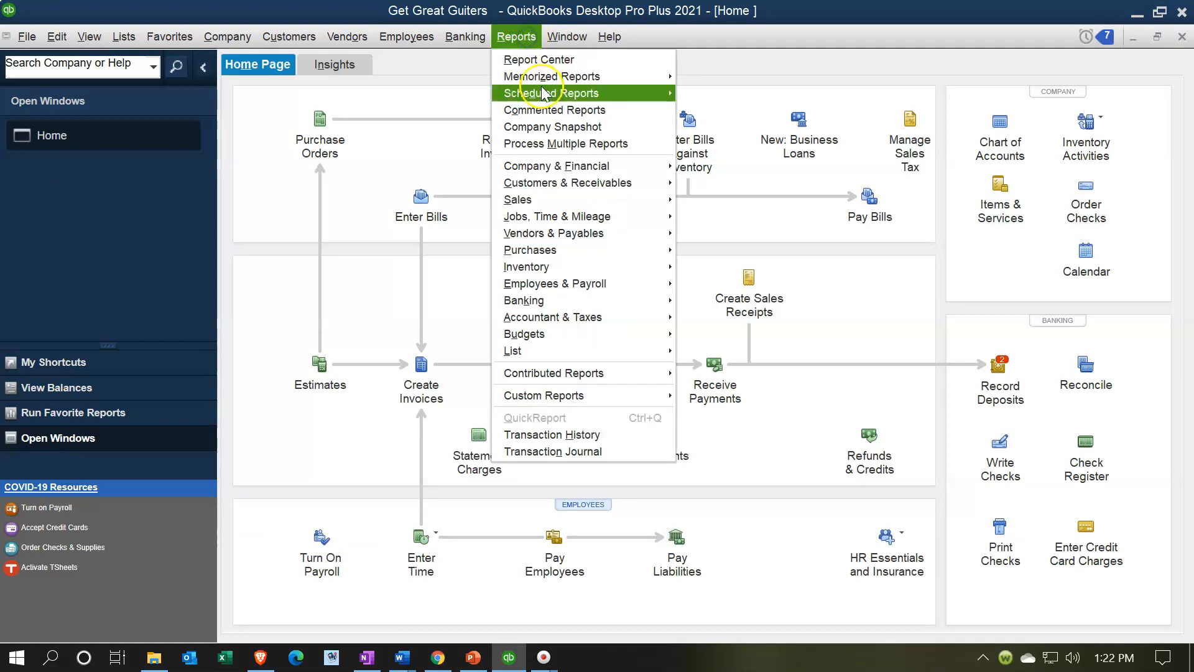
pyautogui.moveTo(587, 165)
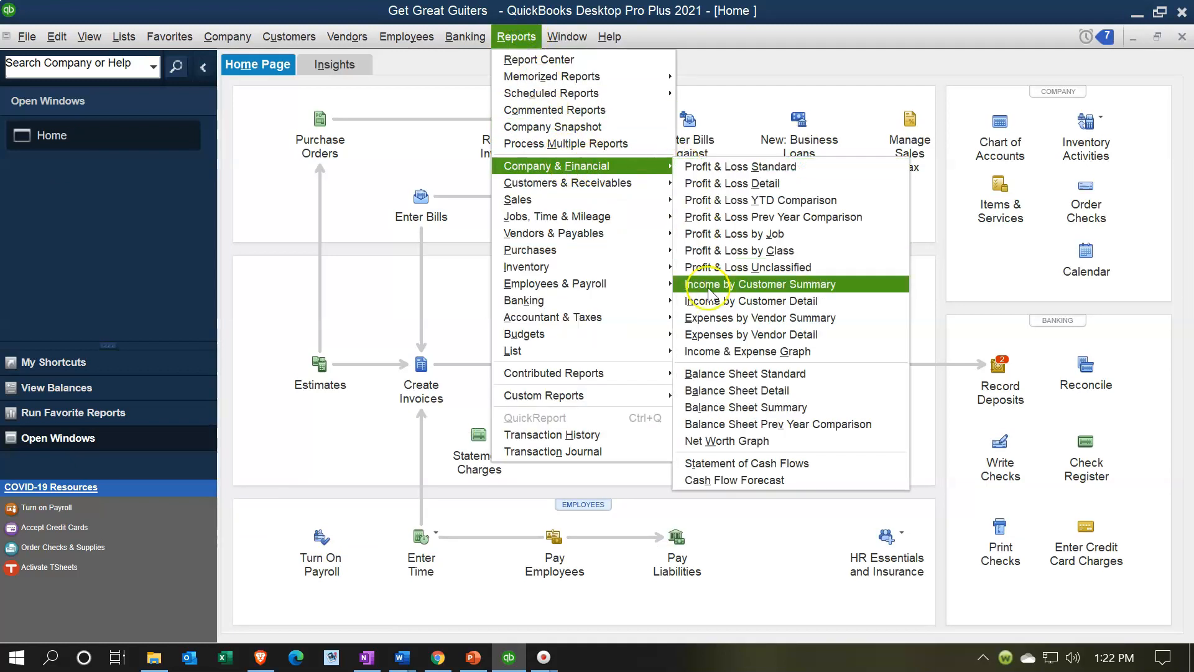
pyautogui.click(718, 373)
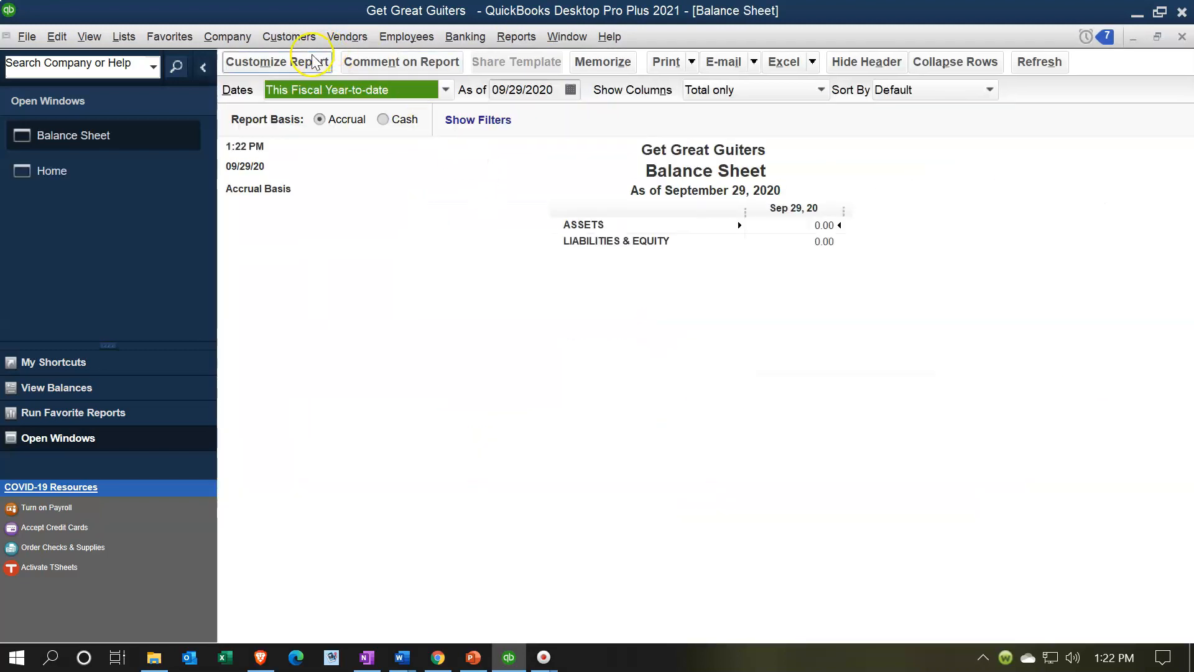
pyautogui.click(312, 60)
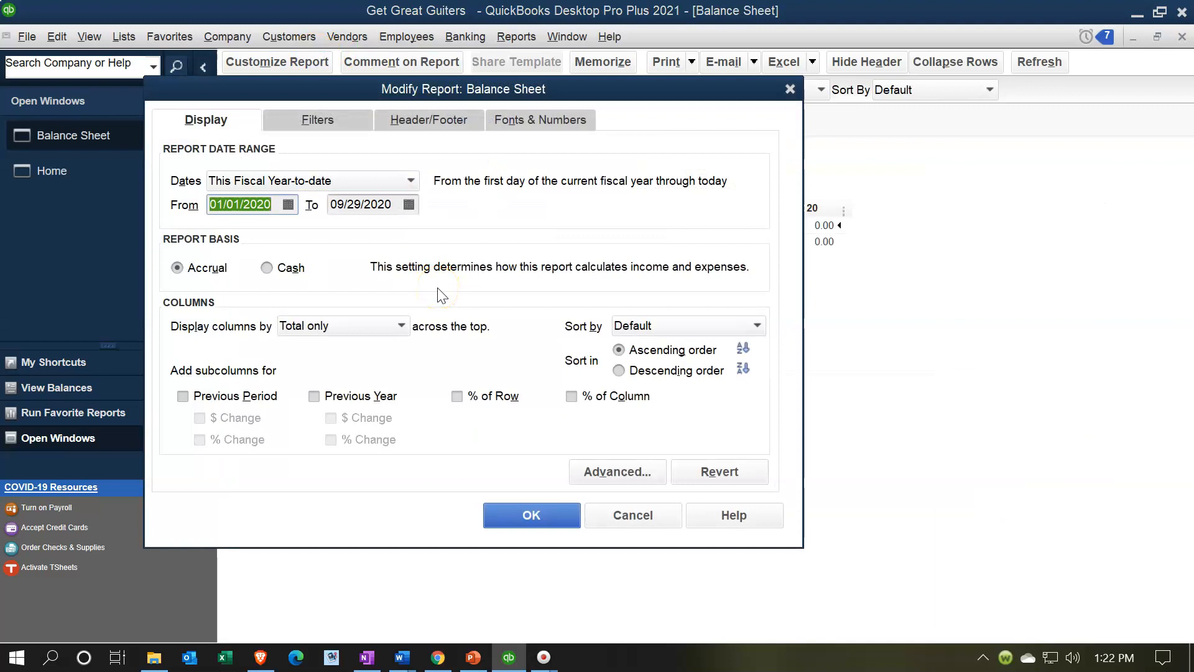
pyautogui.write('010121')
pyautogui.press('Tab')
pyautogui.write('1231')
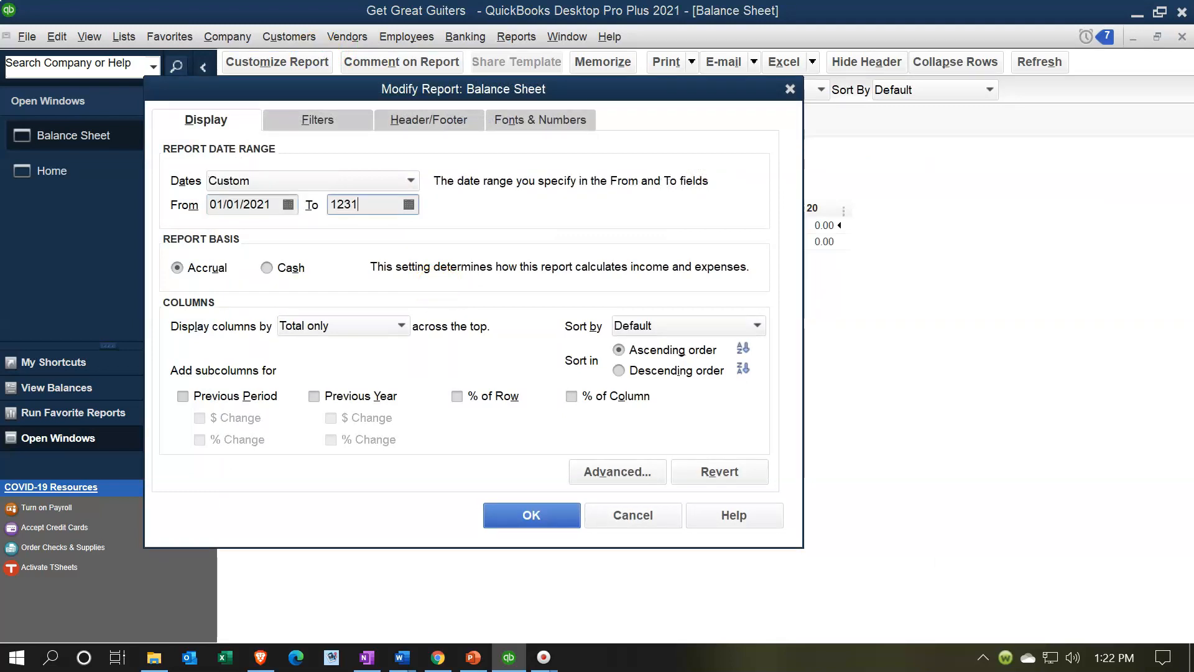
pyautogui.press('Tab')
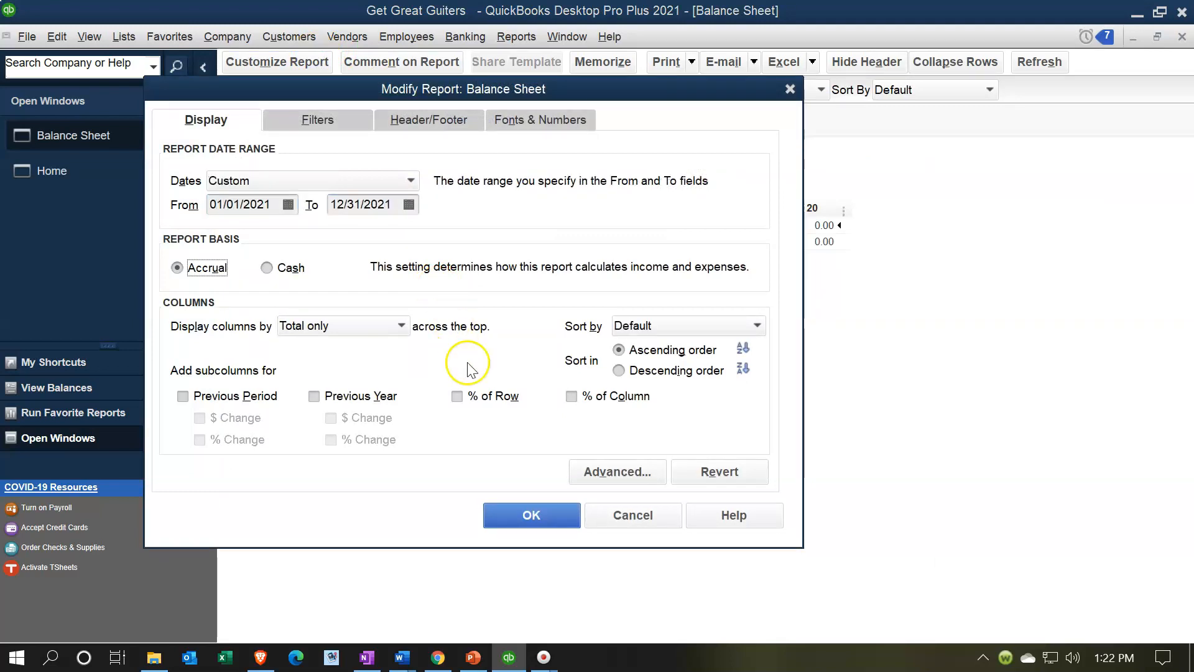
pyautogui.click(530, 515)
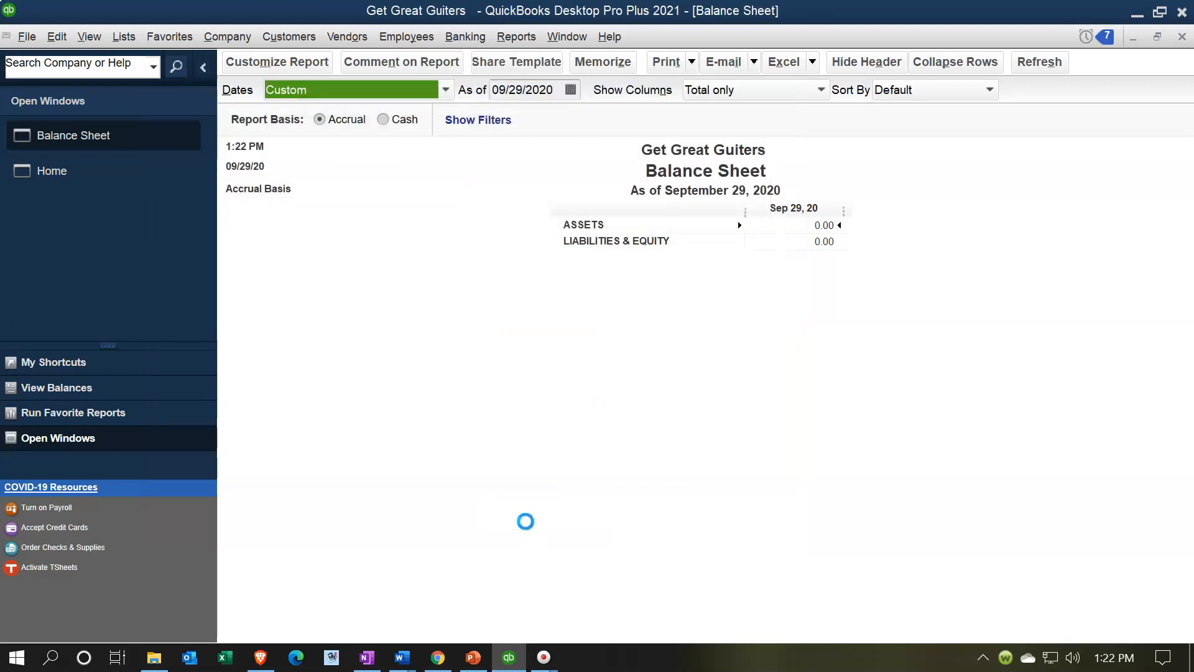
# Step: Open the transaction detail behind the Inventory Asset balance on the balance sheet
pyautogui.click(440, 424)
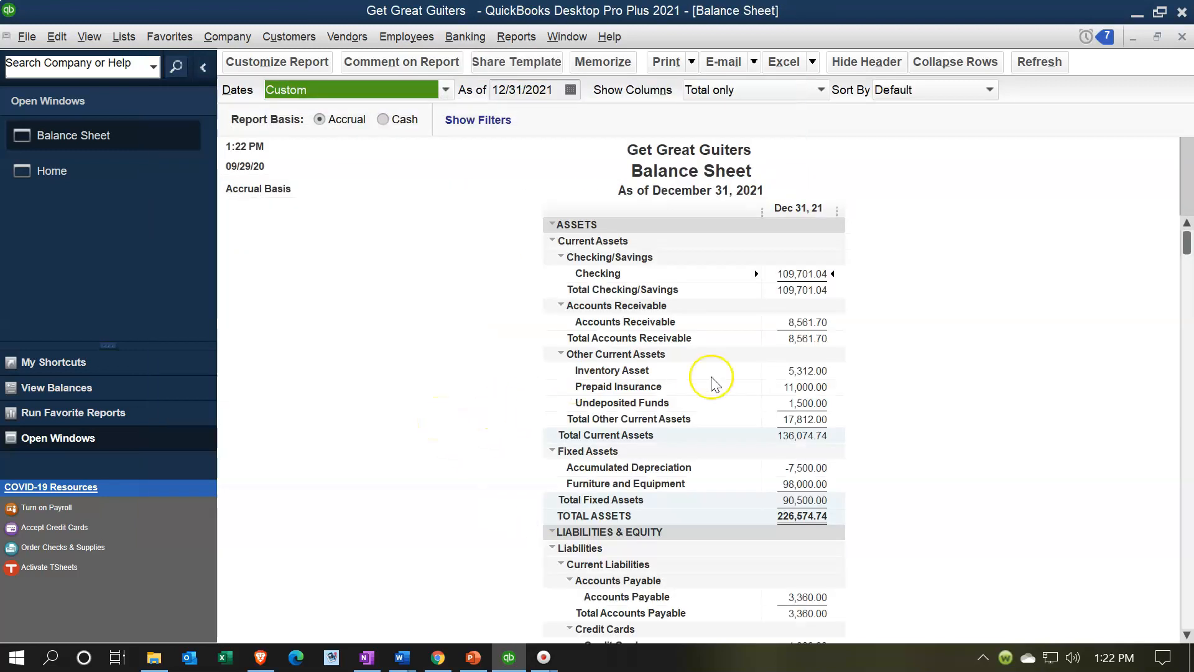
pyautogui.click(815, 372)
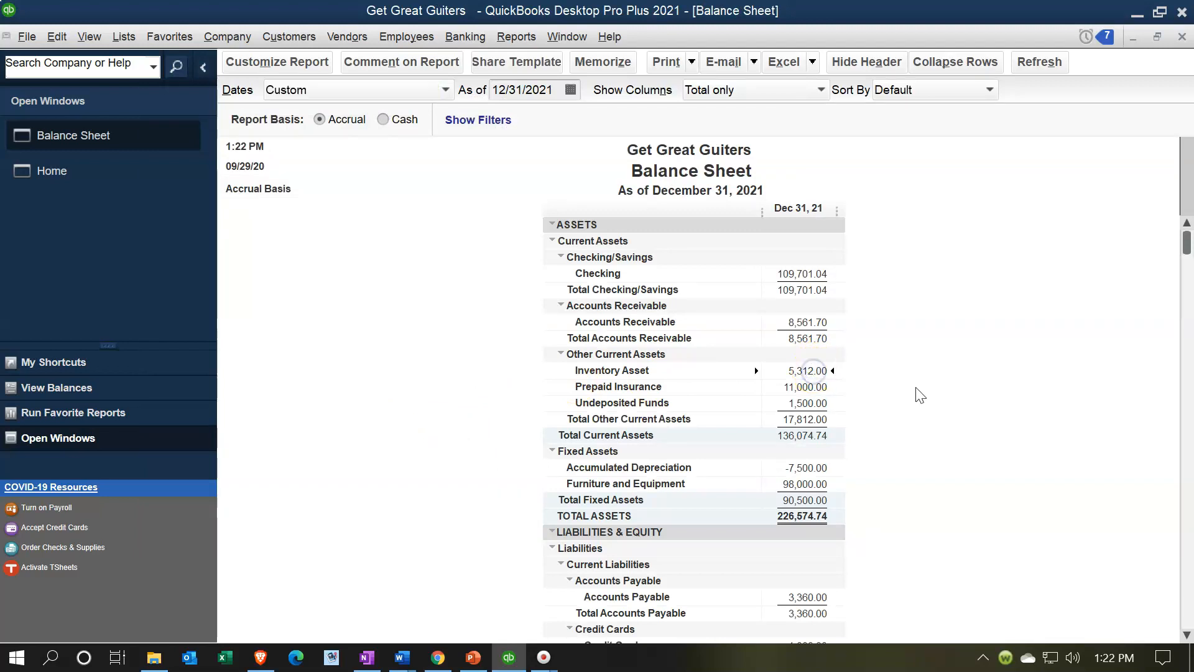
pyautogui.doubleClick(801, 368)
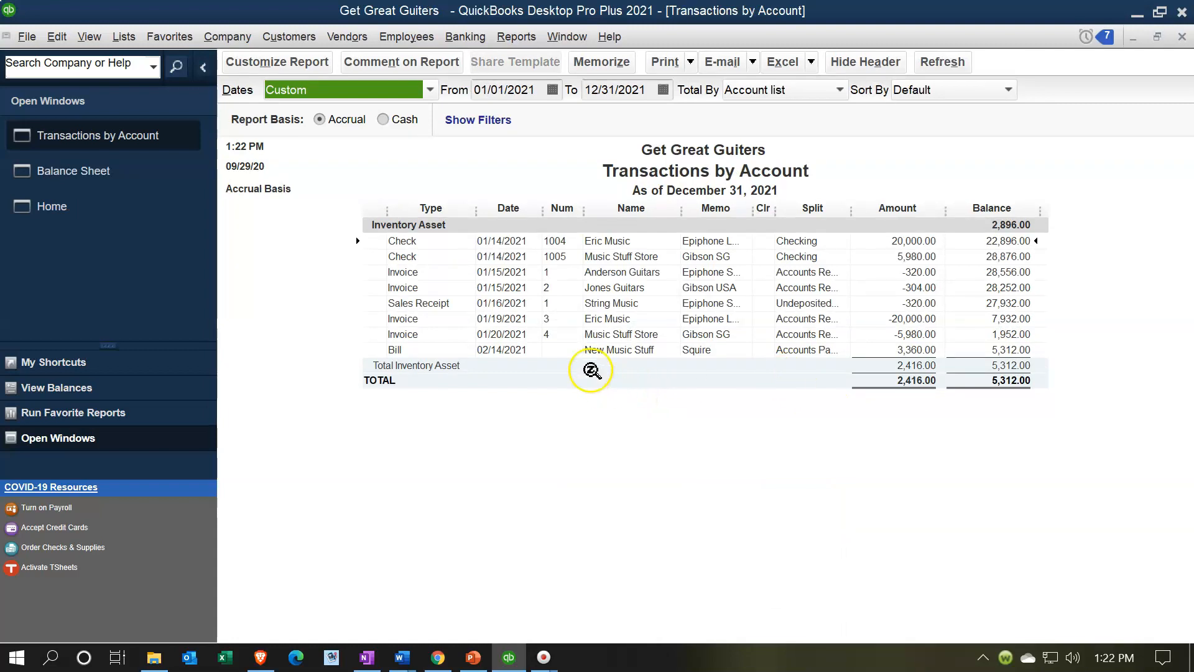
# Step: Open the 02/14/2021 bill behind the Inventory Asset balance for review, and return to the balance sheet
pyautogui.click(393, 350)
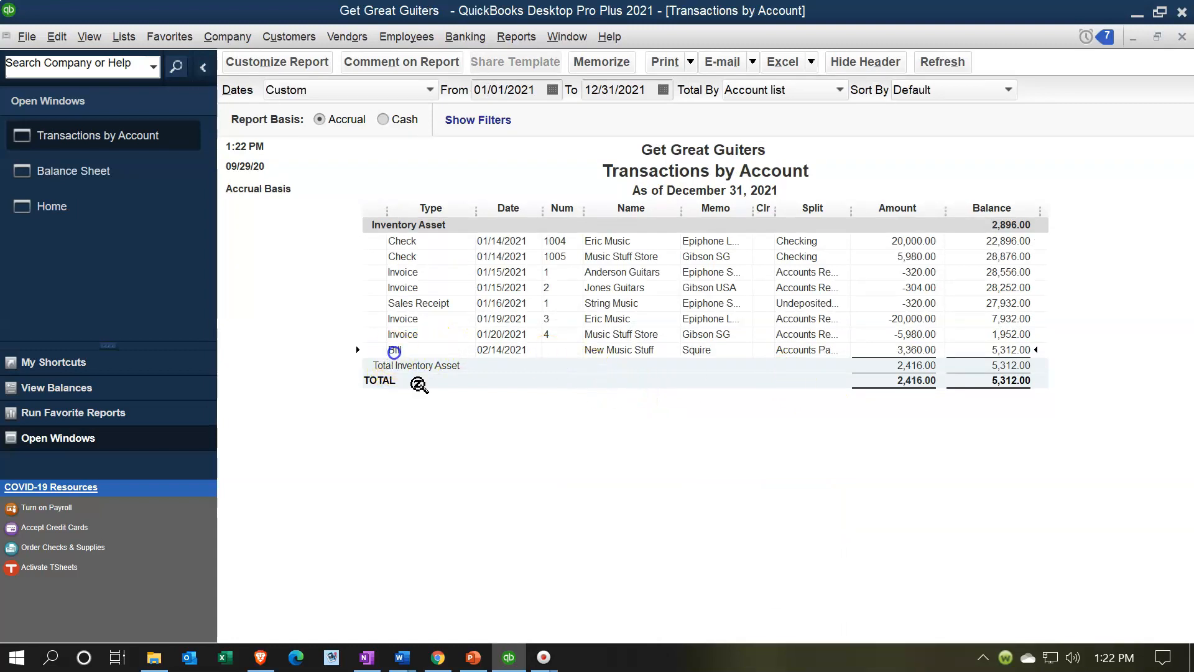
pyautogui.doubleClick(907, 349)
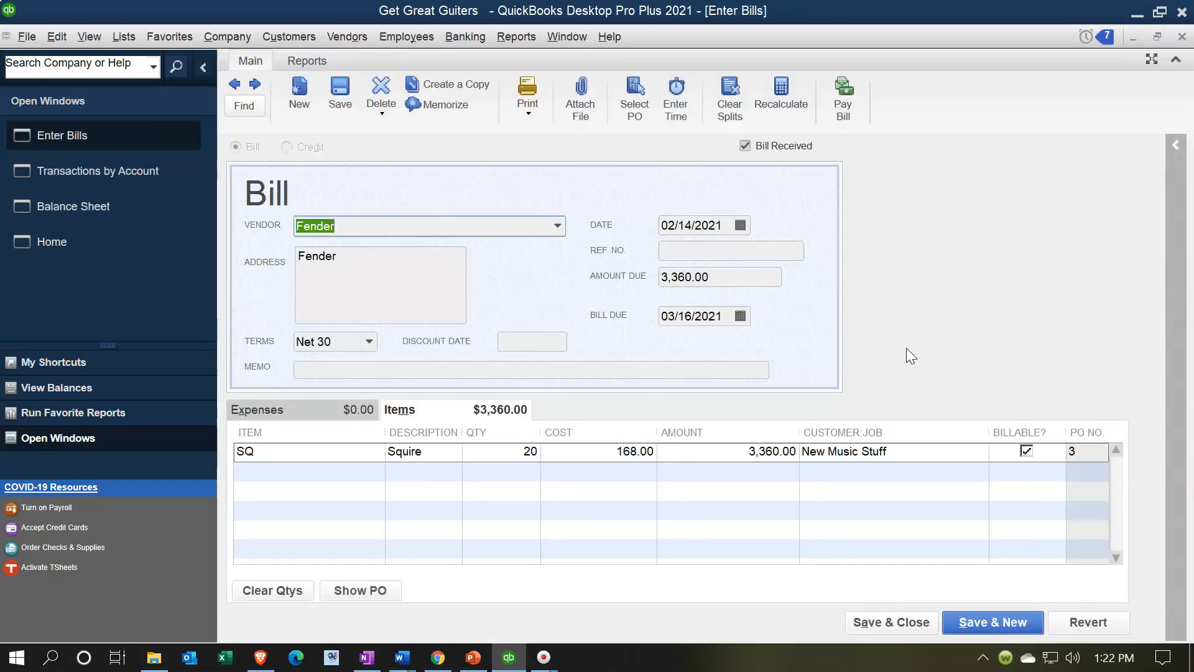
pyautogui.click(1182, 36)
pyautogui.click(1182, 37)
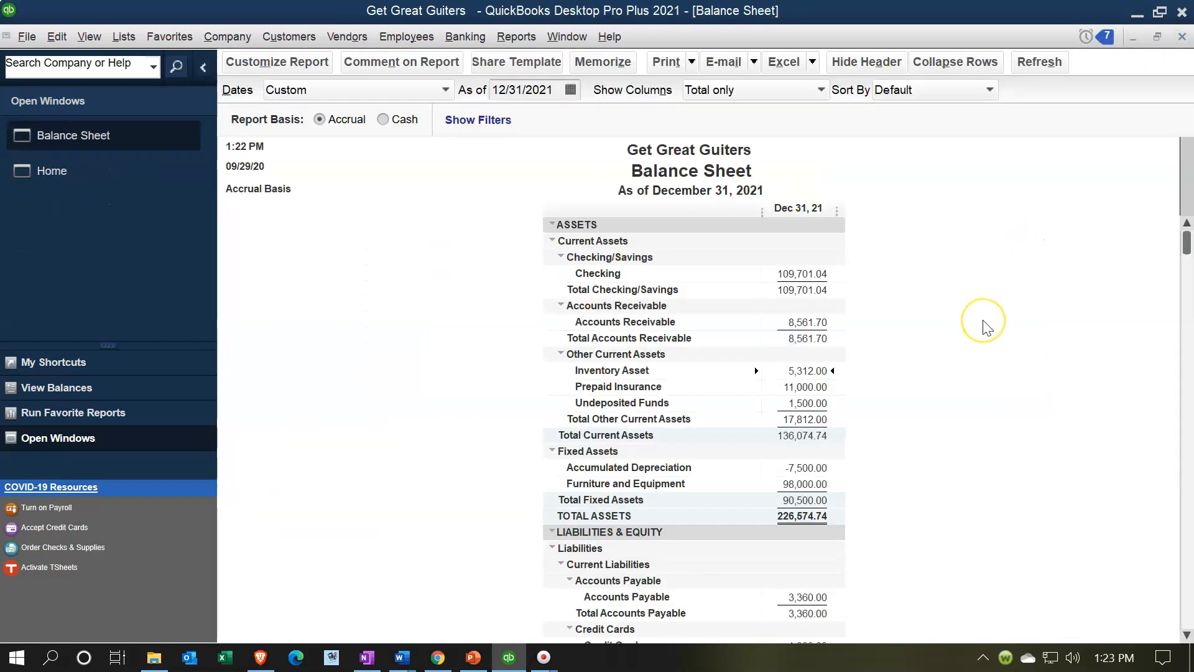
# Step: Inspect the Fender bill through the Accounts Payable transaction detail and return to the balance sheet
pyautogui.scroll(-4, 984, 328)
pyautogui.click(811, 405)
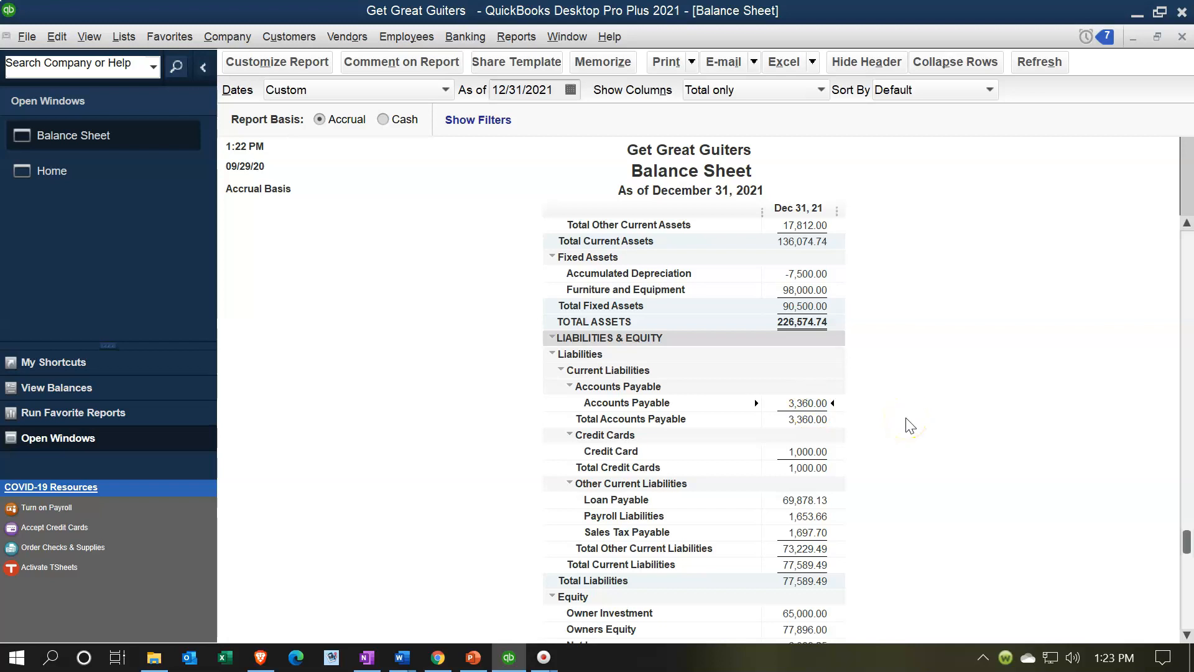
pyautogui.doubleClick(801, 403)
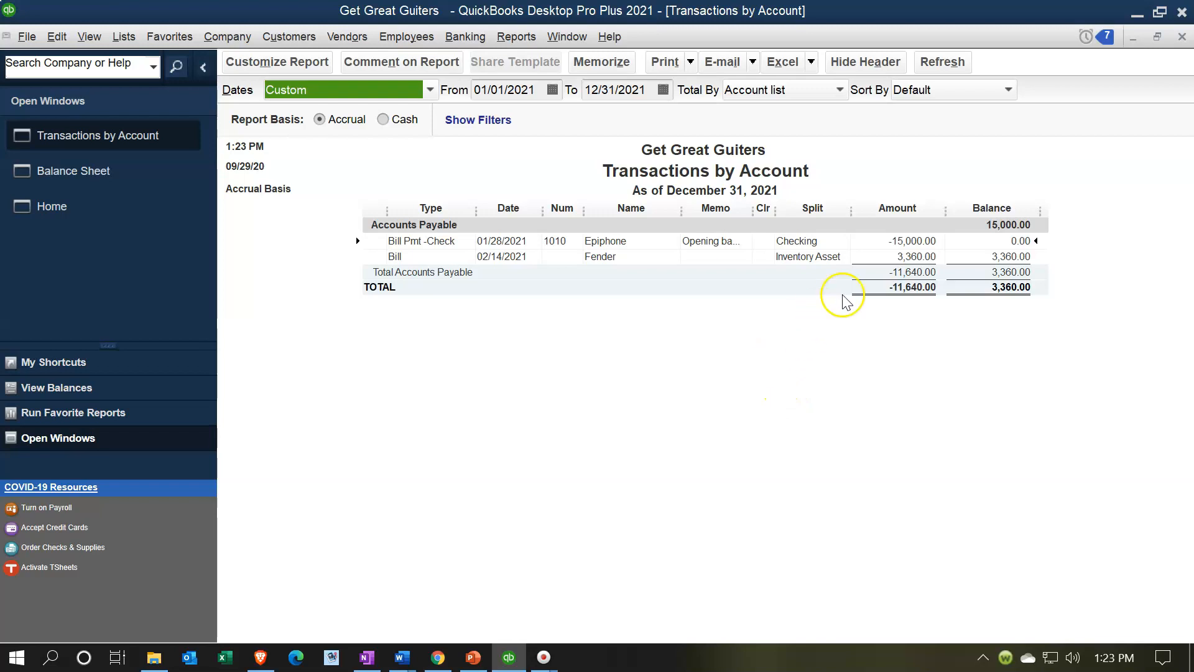
pyautogui.doubleClick(907, 256)
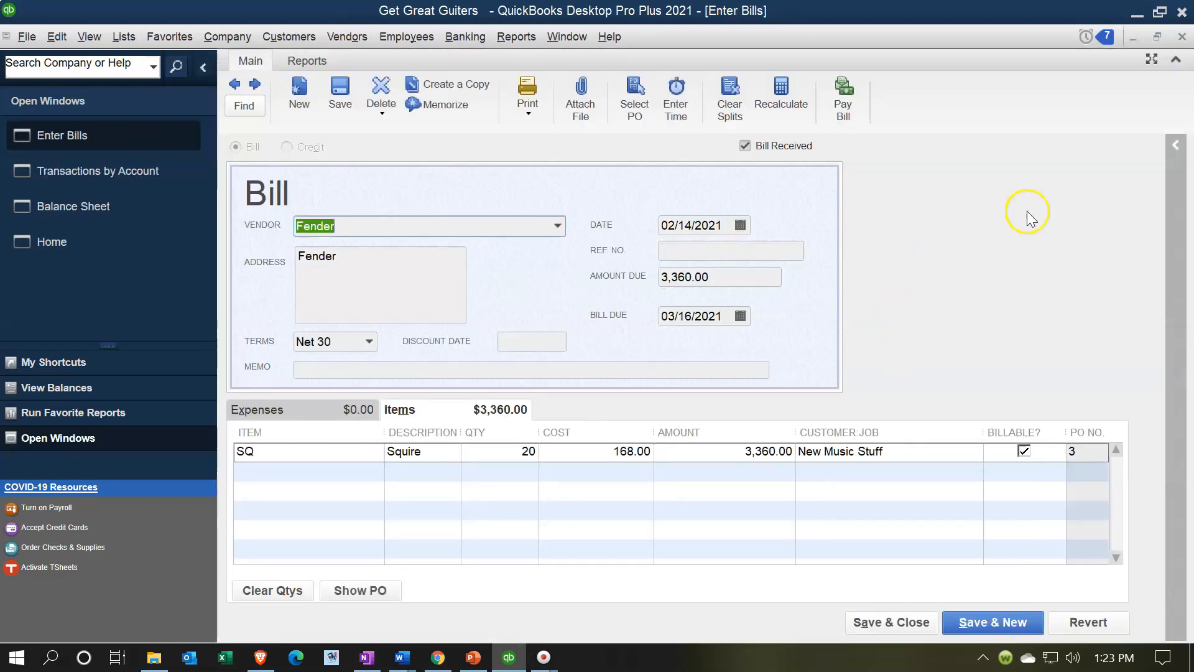
pyautogui.click(1181, 37)
# Step: Create an Inventory Valuation Summary report as of 12/31/2021 and check the Squire item's asset value
pyautogui.scroll(2, 1042, 292)
pyautogui.scroll(1, 1042, 293)
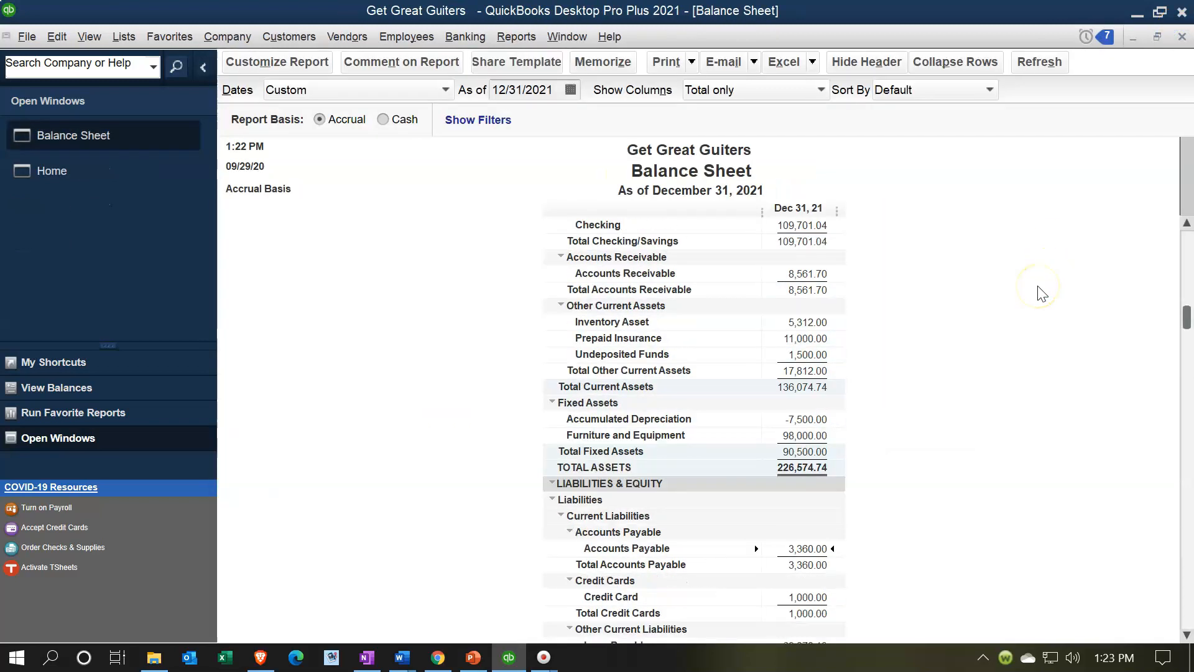
pyautogui.scroll(1, 882, 361)
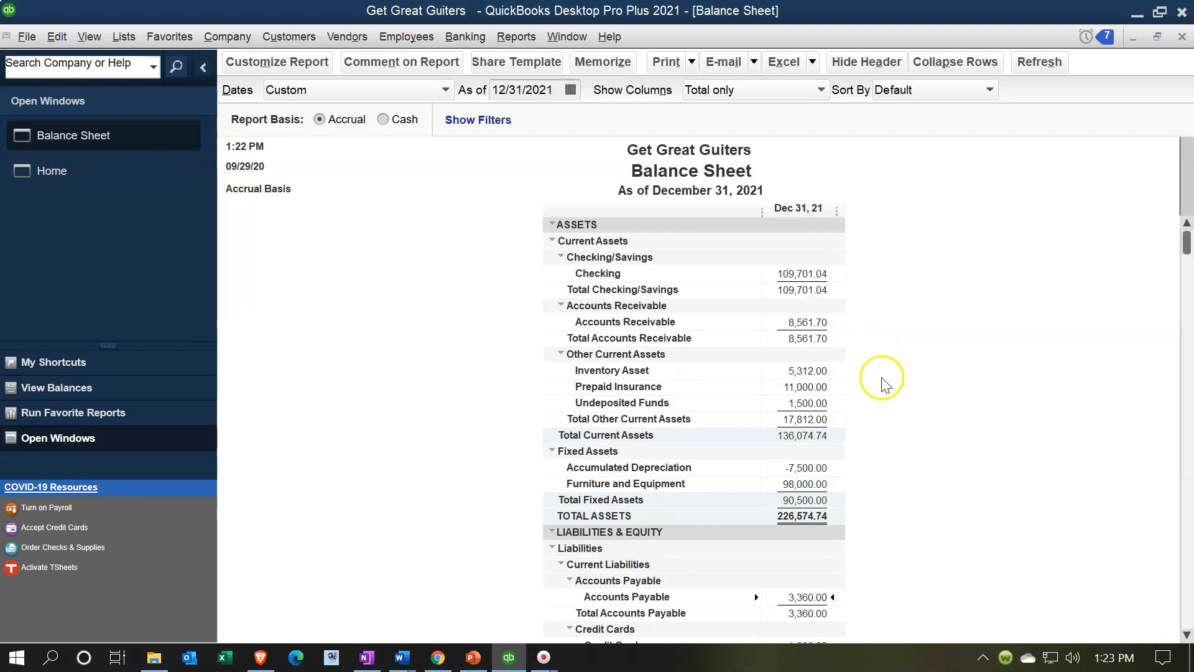
pyautogui.click(809, 371)
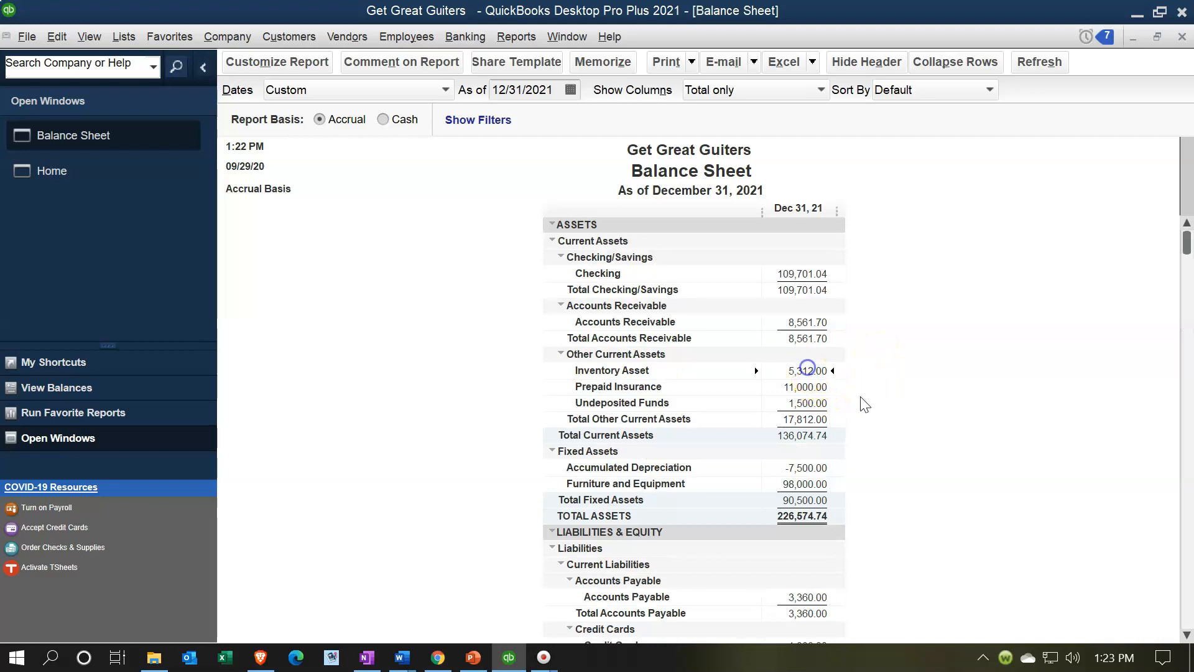
pyautogui.click(520, 38)
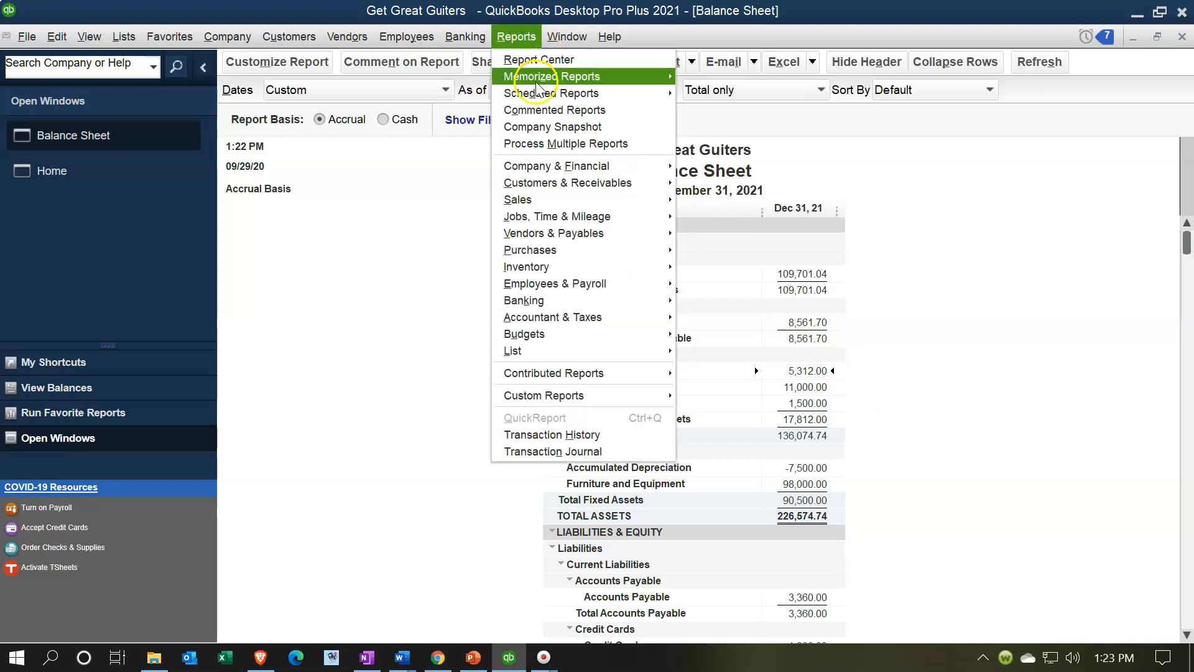
pyautogui.moveTo(608, 268)
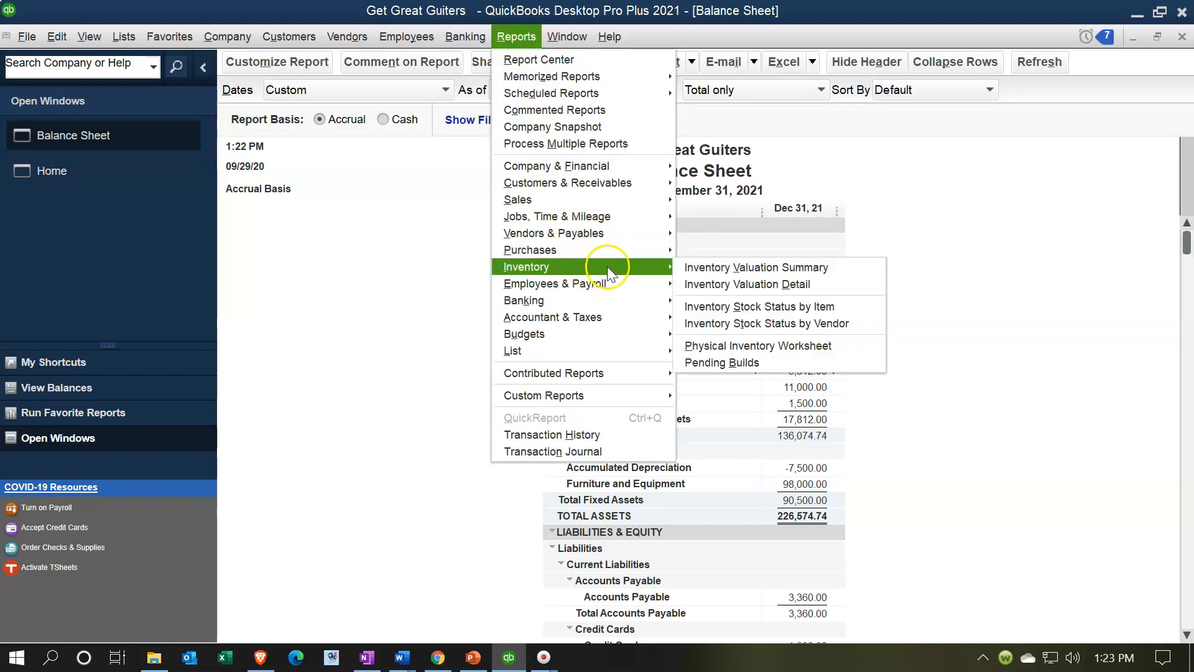
pyautogui.click(698, 267)
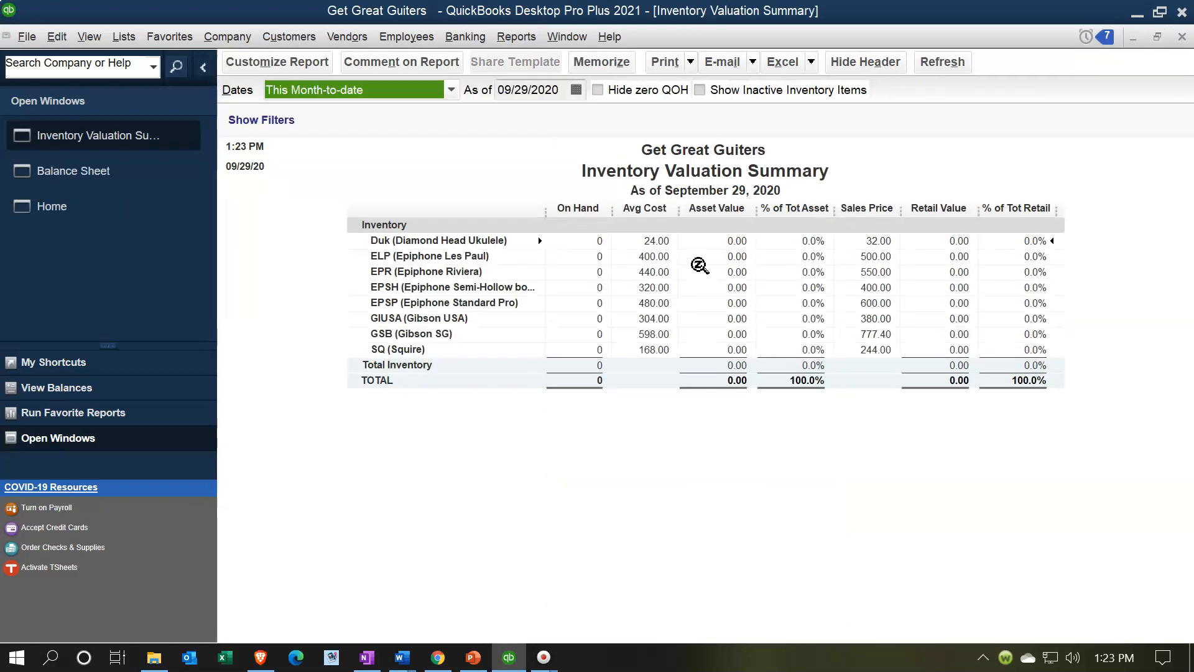
pyautogui.press('Tab')
pyautogui.write('12312021')
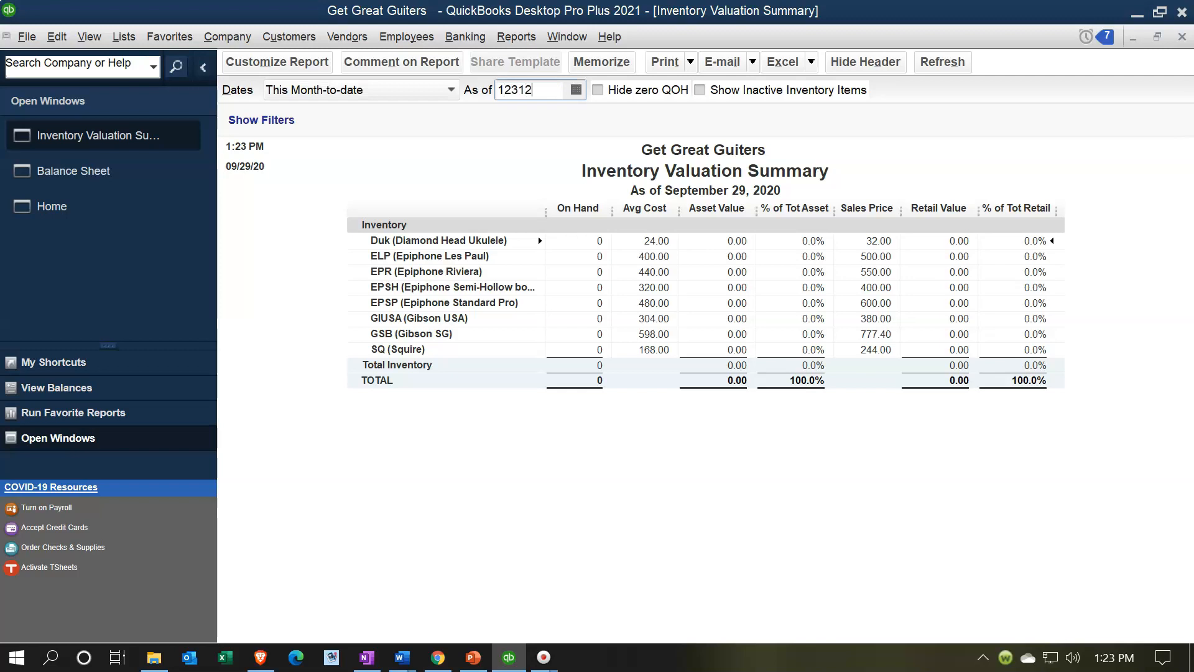
pyautogui.press('Tab')
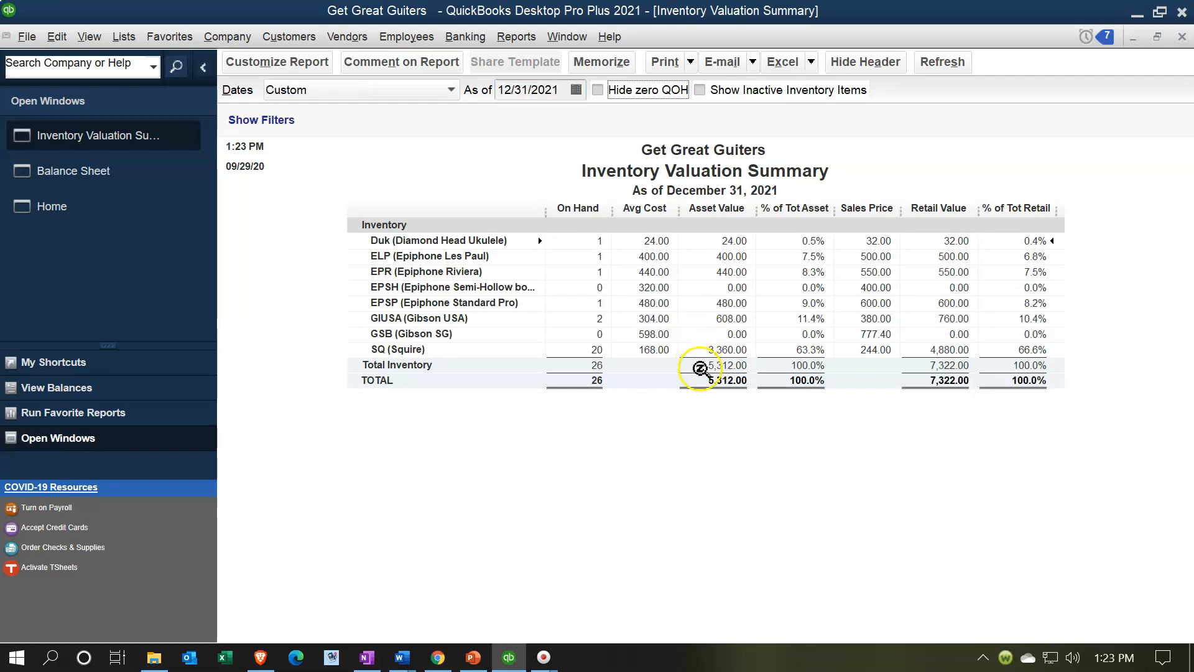
pyautogui.click(718, 348)
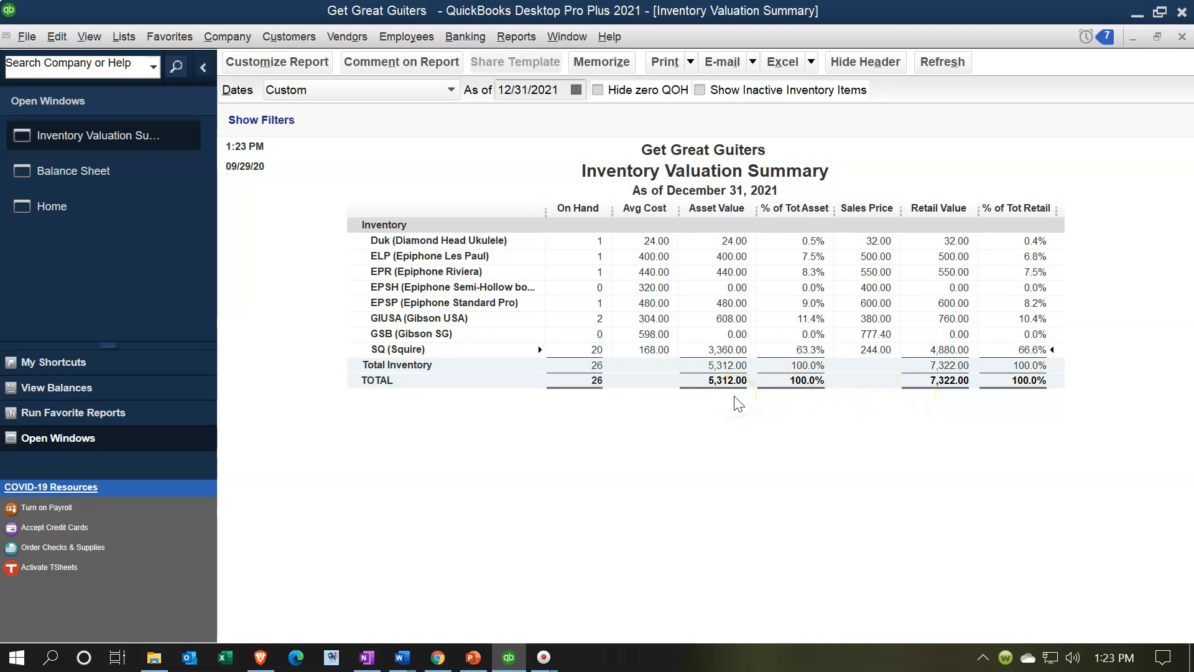
# Step: Return to the balance sheet to compare Inventory Asset with the valuation report and check Accounts Payable
pyautogui.click(116, 177)
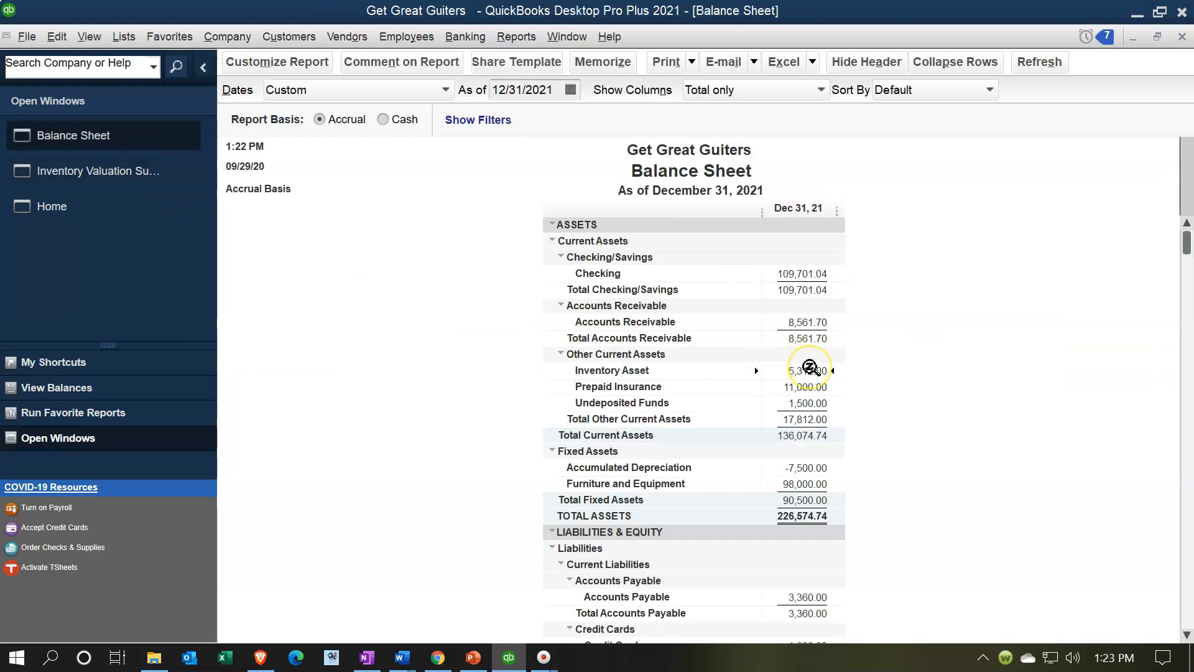
pyautogui.scroll(-3, 811, 367)
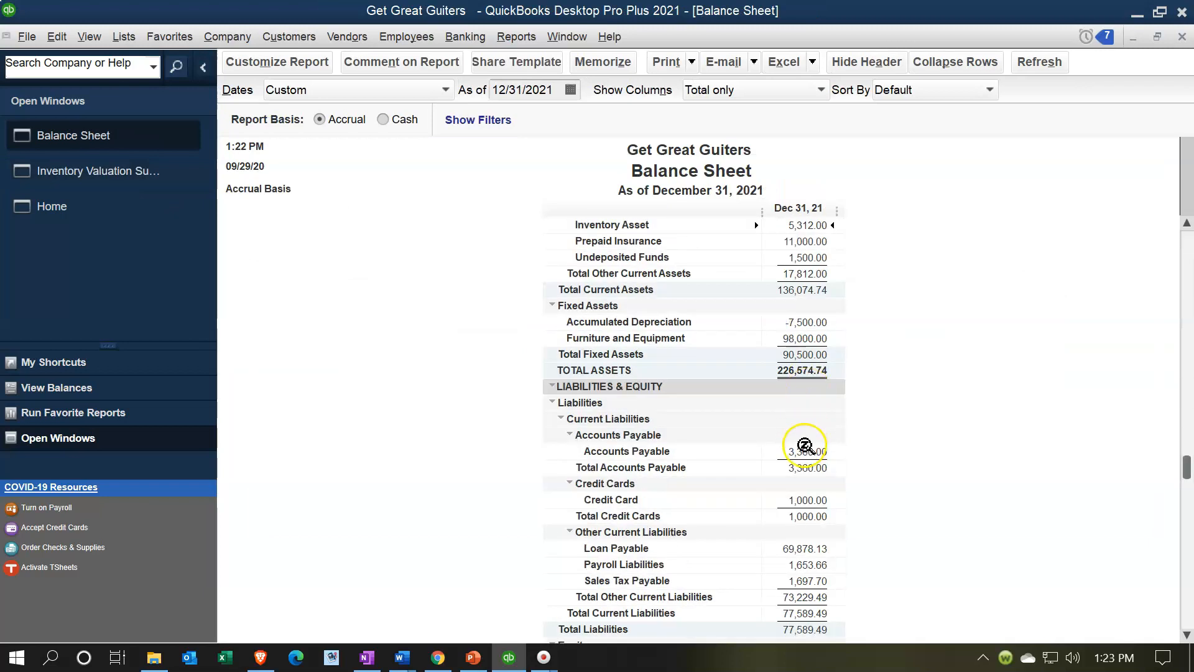
pyautogui.click(805, 446)
pyautogui.scroll(-1, 927, 456)
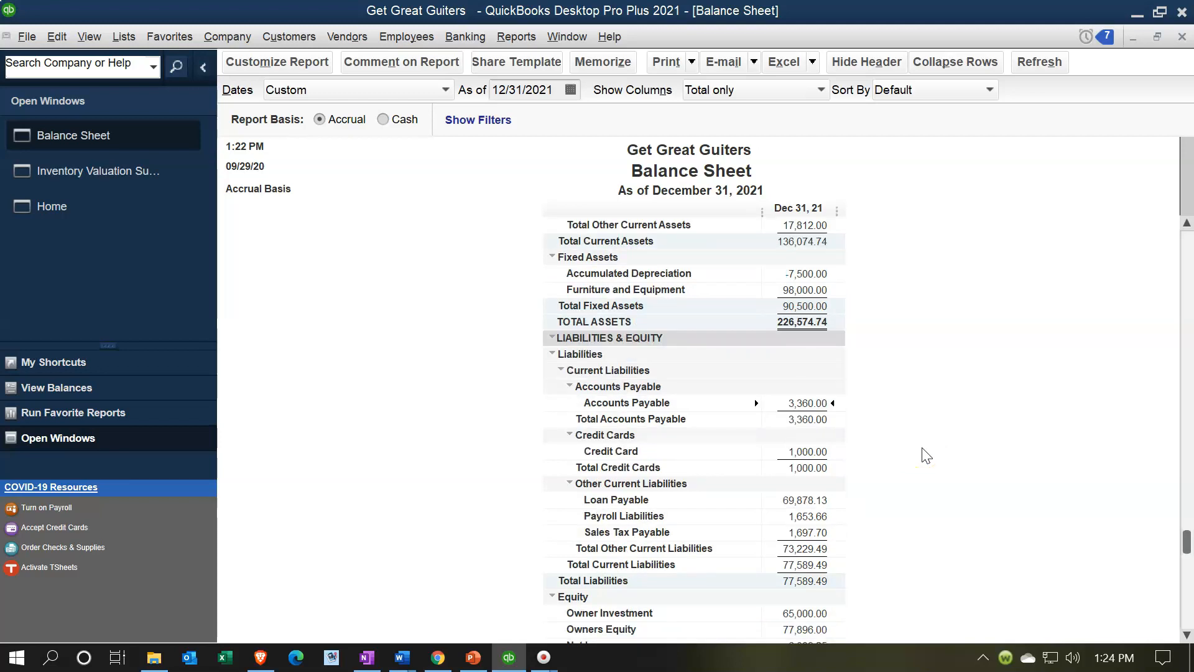
# Step: Create a Vendor Balance Detail report and check the Fender bill amount against the total
pyautogui.click(512, 47)
pyautogui.click(511, 47)
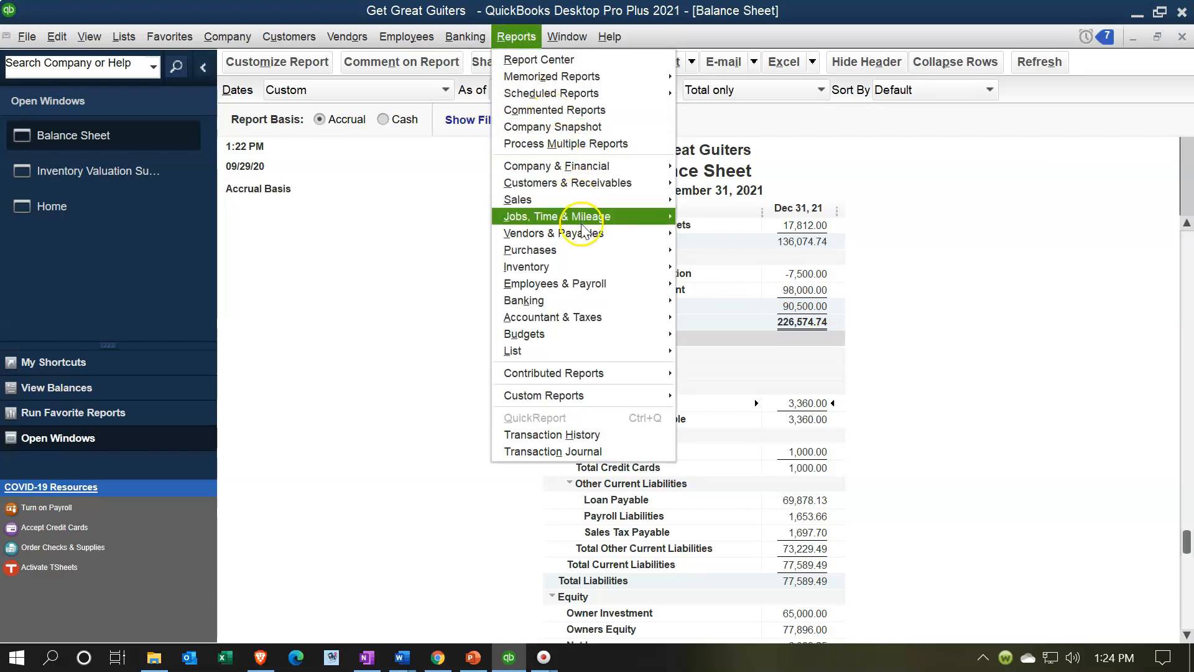
pyautogui.moveTo(584, 237)
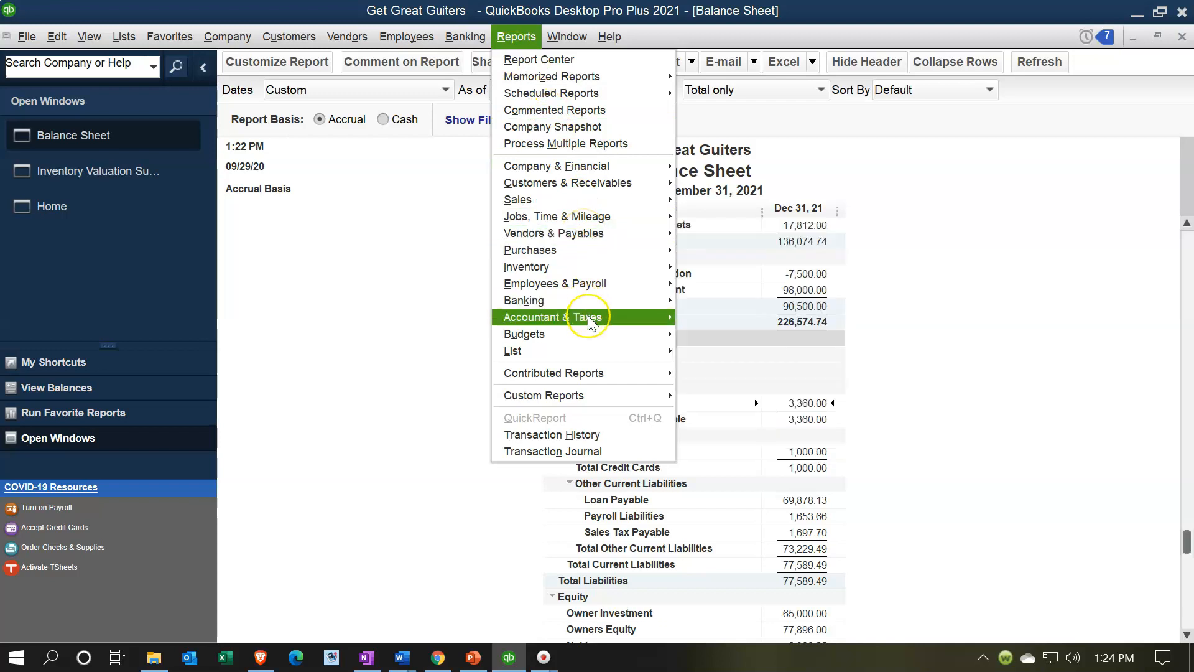
pyautogui.moveTo(588, 323)
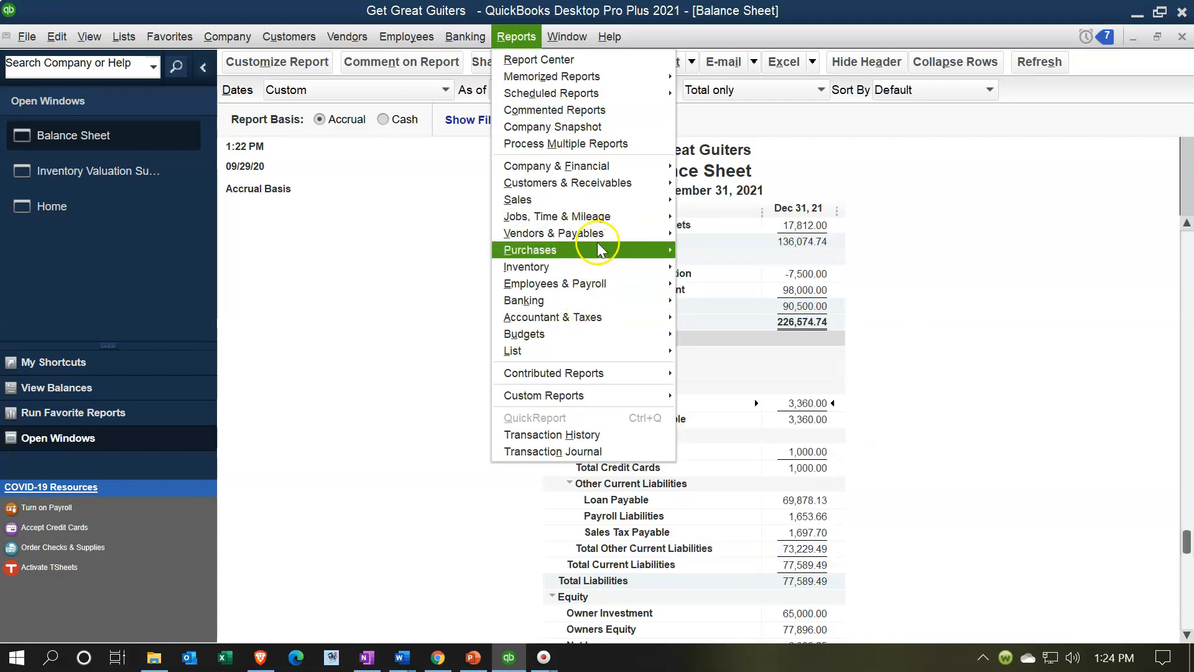
pyautogui.moveTo(665, 234)
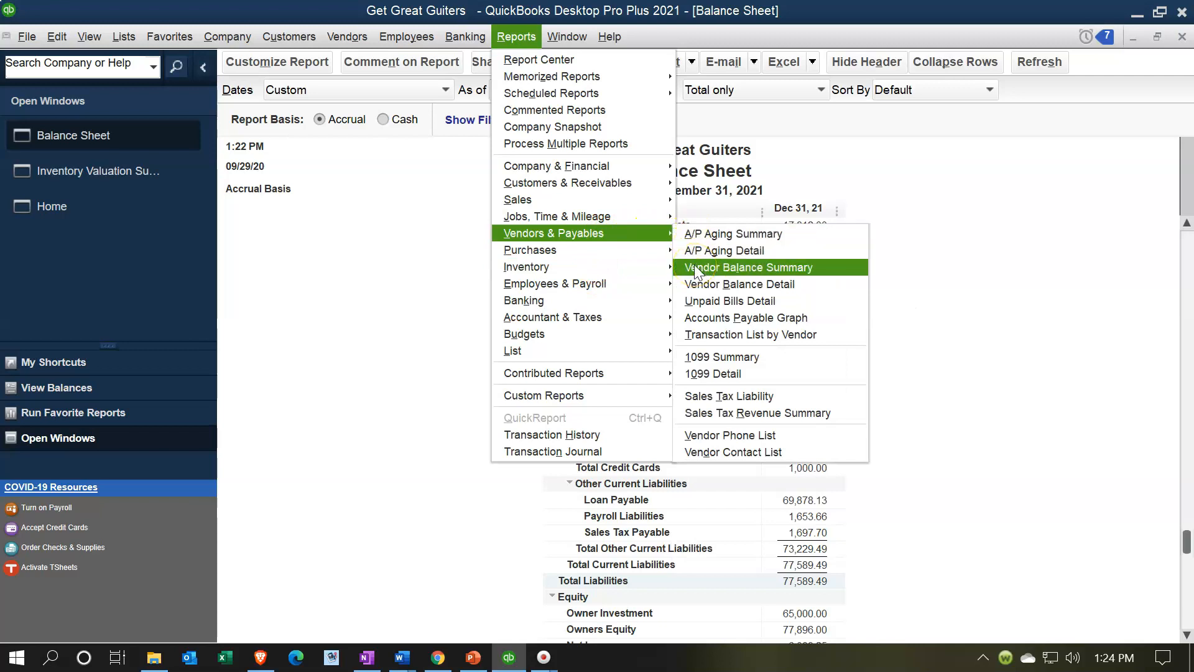
pyautogui.click(699, 287)
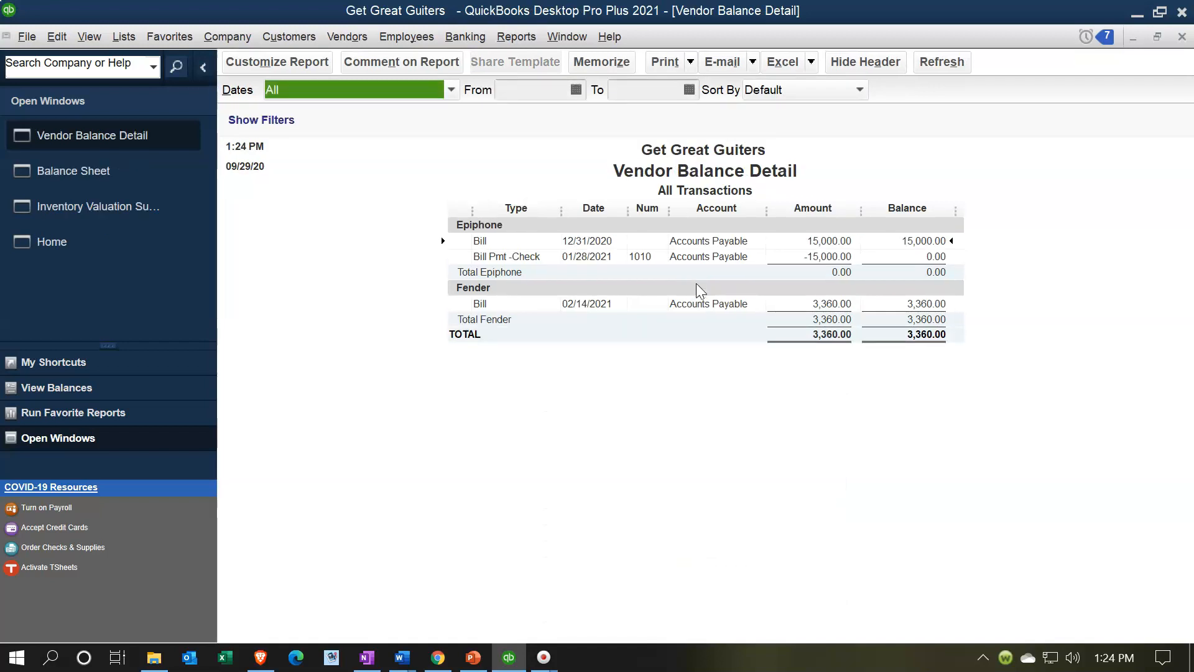
pyautogui.click(813, 304)
pyautogui.click(770, 368)
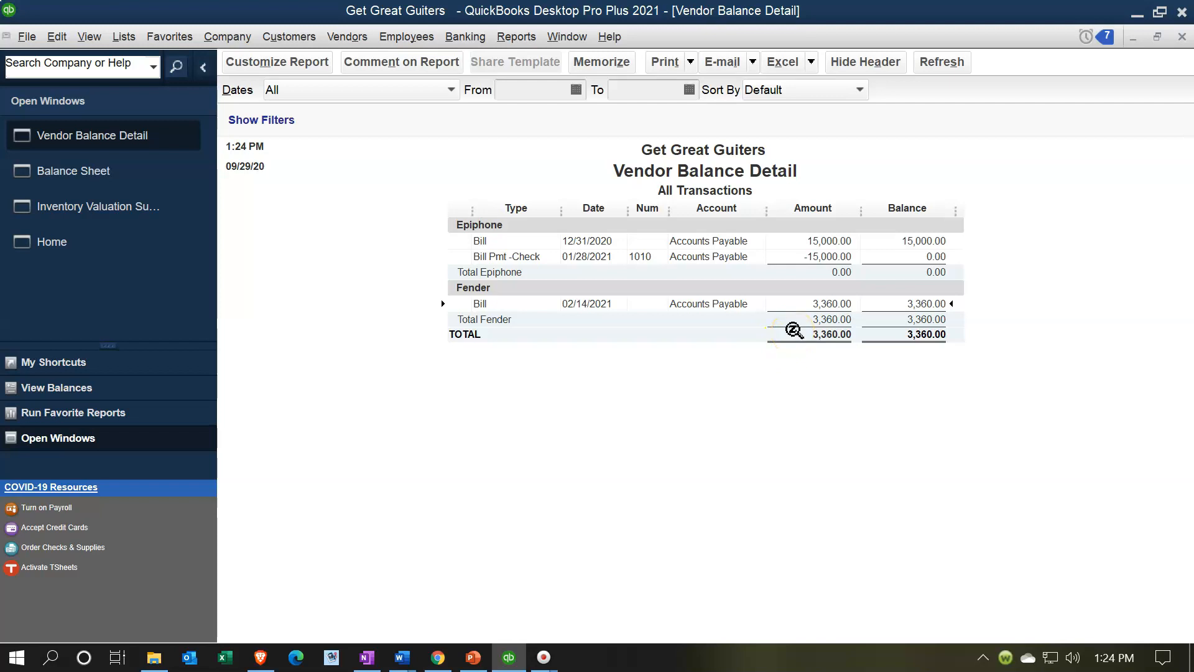
# Step: Review the assets, liabilities and equity on the balance sheet, focusing on Accounts Payable and Inventory Asset
pyautogui.click(143, 177)
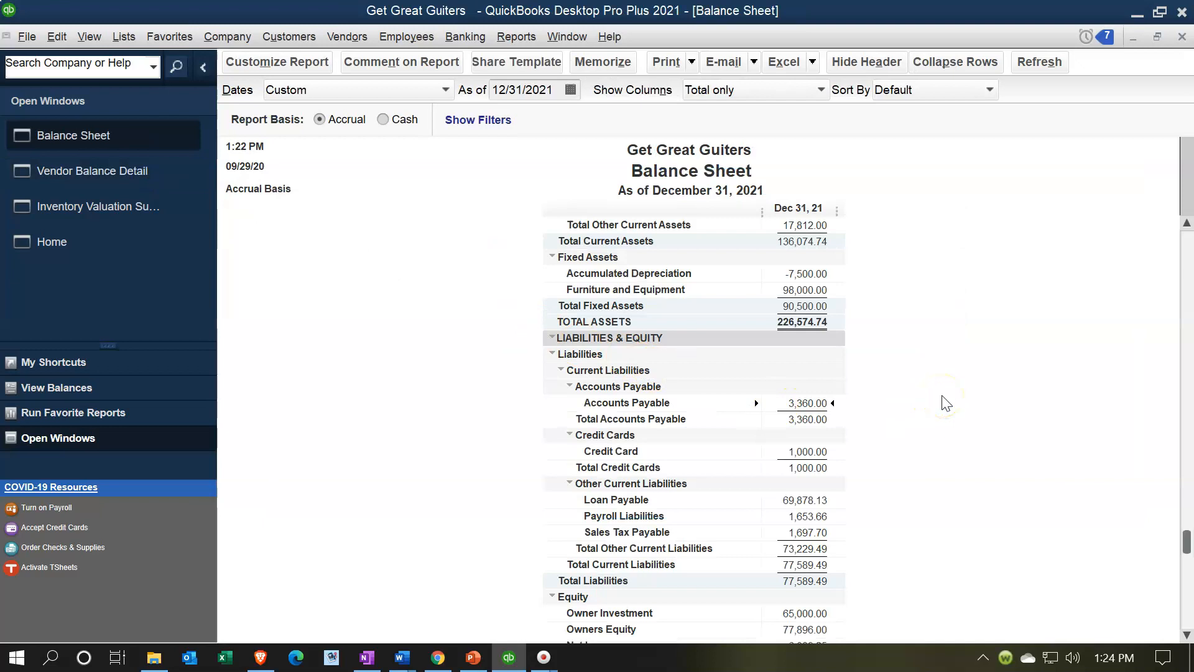
pyautogui.scroll(4, 946, 403)
pyautogui.scroll(-1, 946, 404)
pyautogui.scroll(-4, 946, 403)
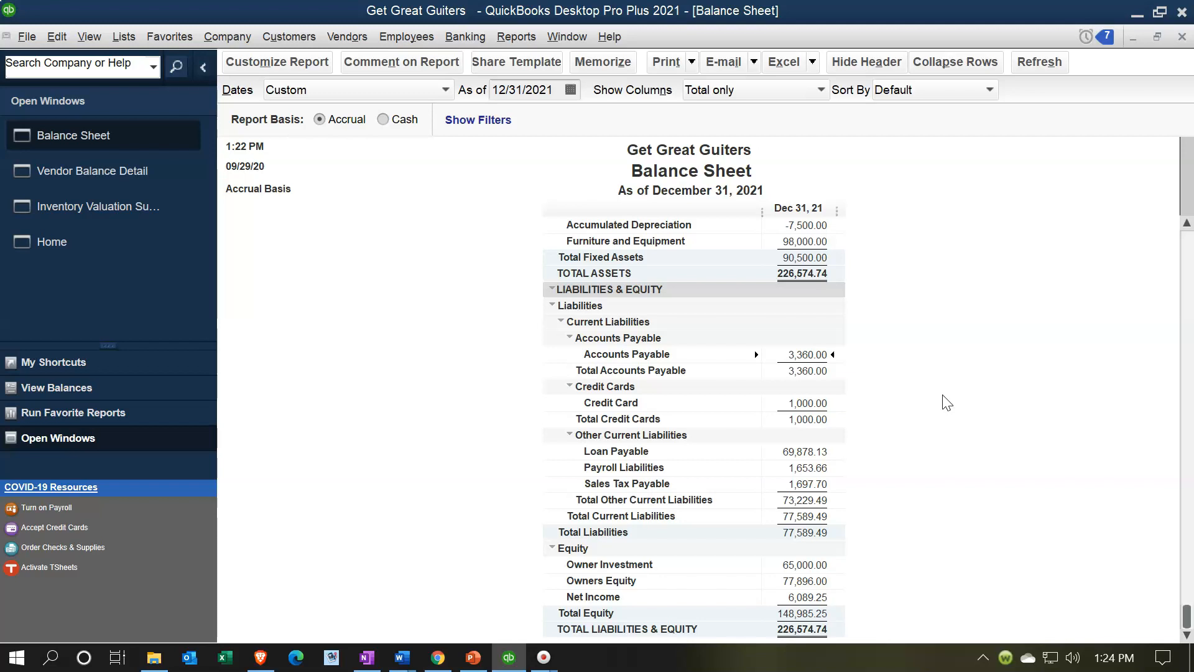
pyautogui.scroll(4, 947, 403)
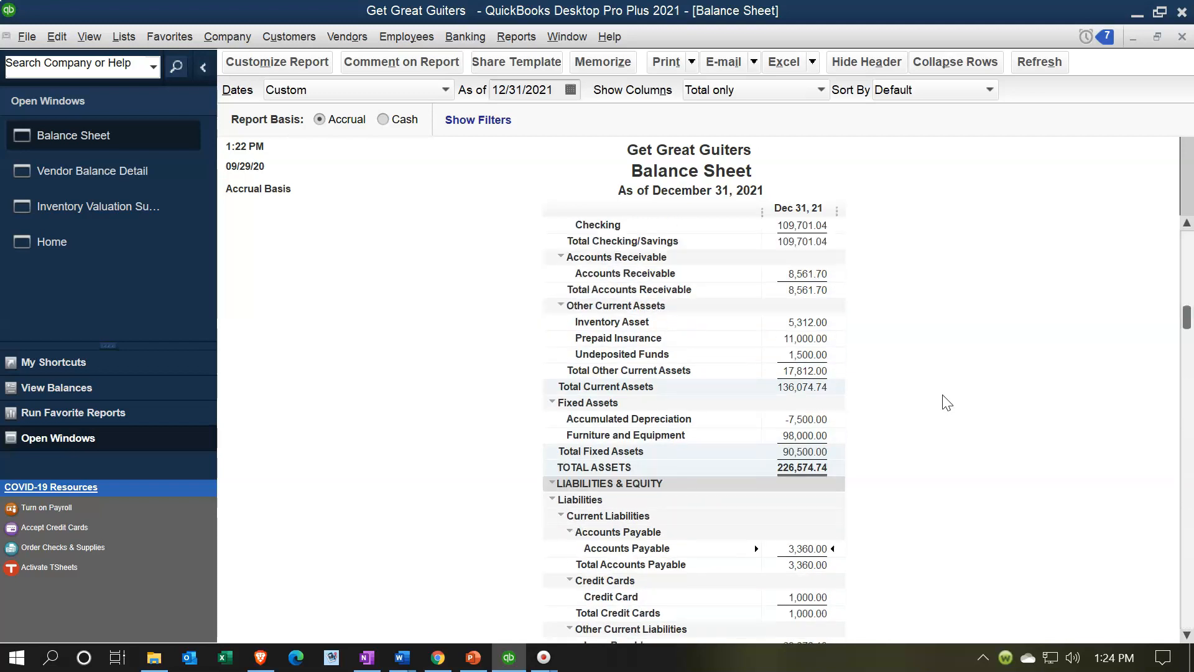
pyautogui.click(822, 327)
# Step: Create a trial balance report with a custom date range from 01/01/2021 to 12/31/2021
pyautogui.click(518, 36)
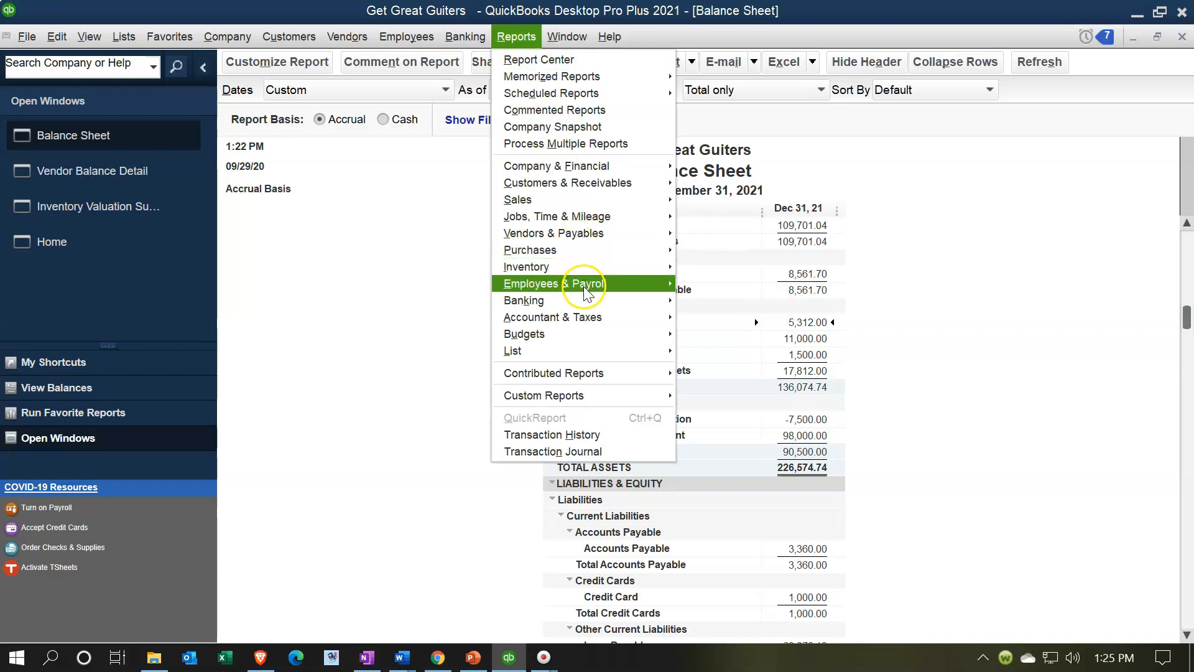
pyautogui.click(677, 318)
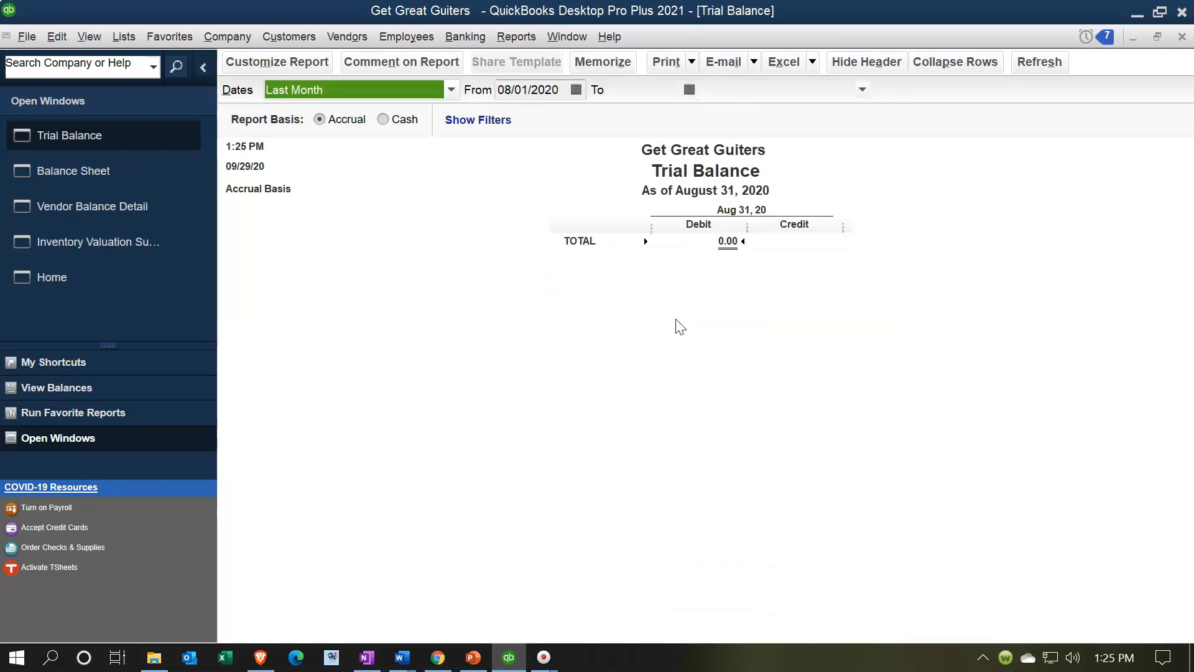
pyautogui.write('010121')
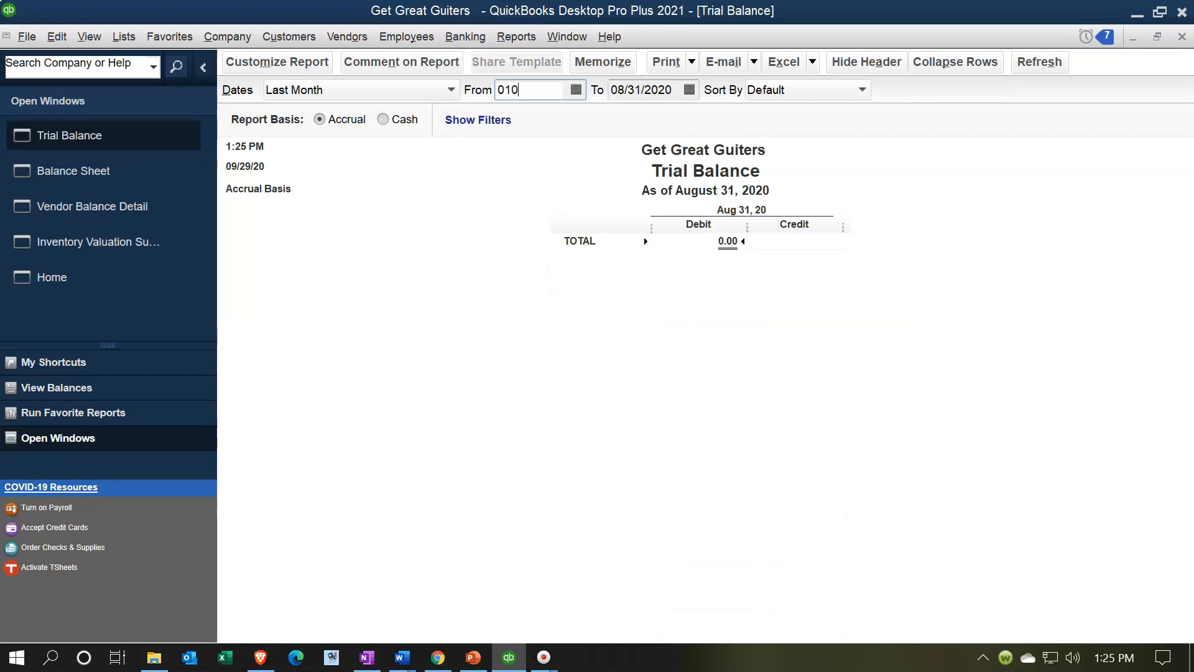
pyautogui.press('Tab')
pyautogui.write('123121')
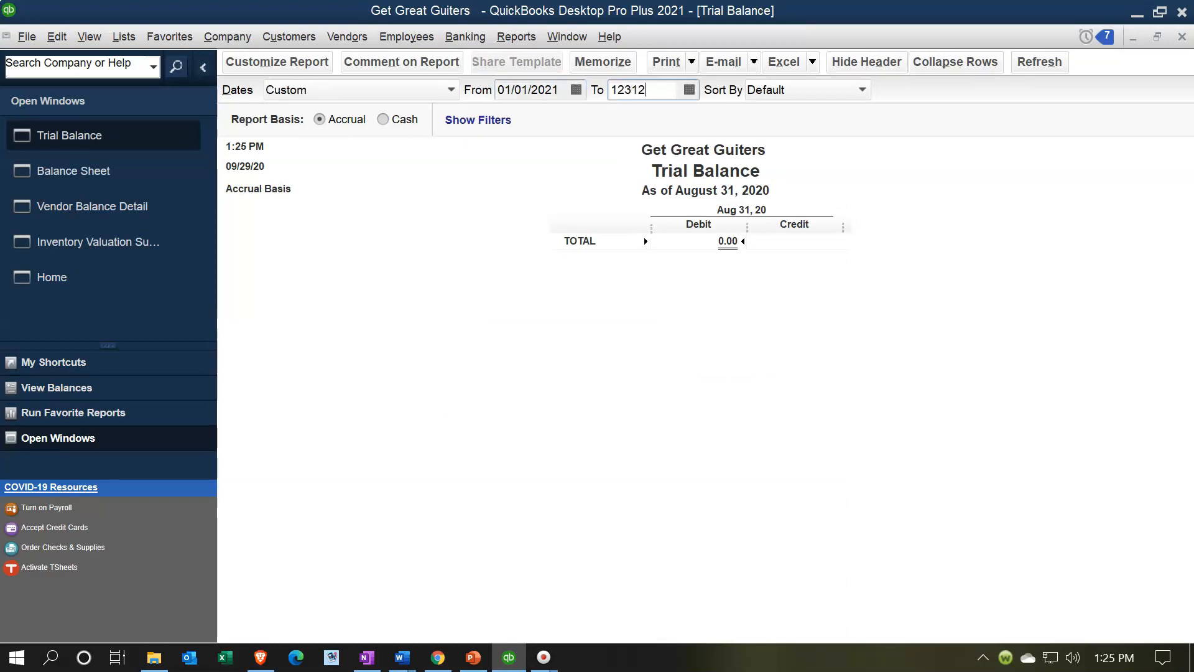
pyautogui.press('Tab')
pyautogui.scroll(-1, 487, 396)
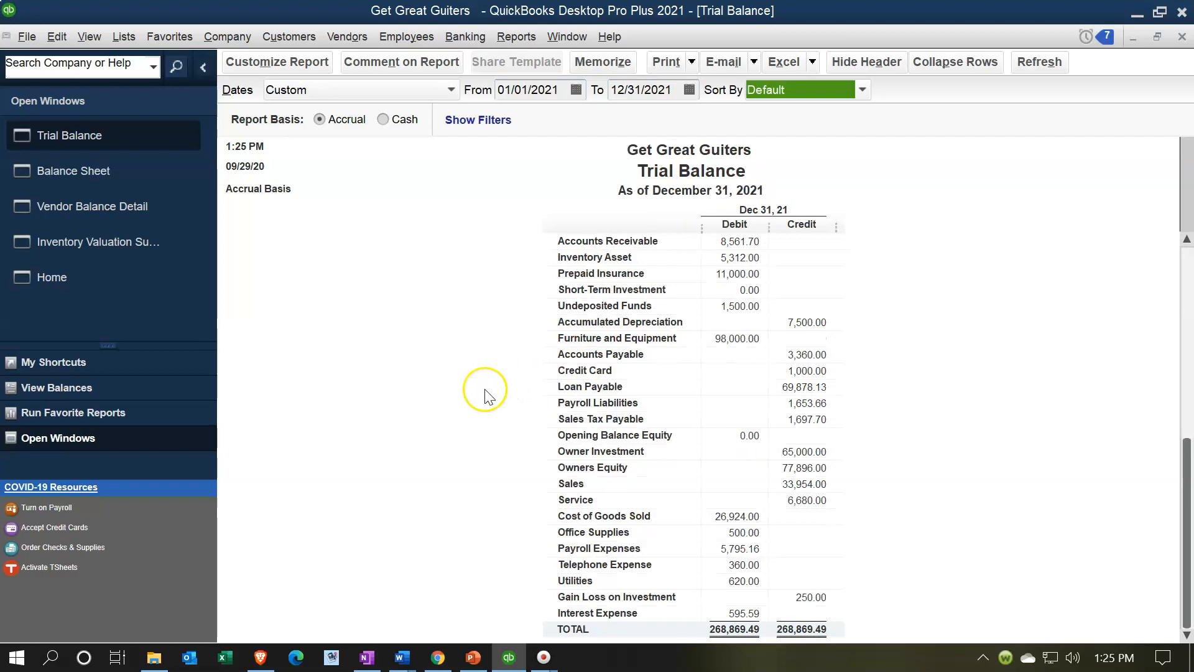